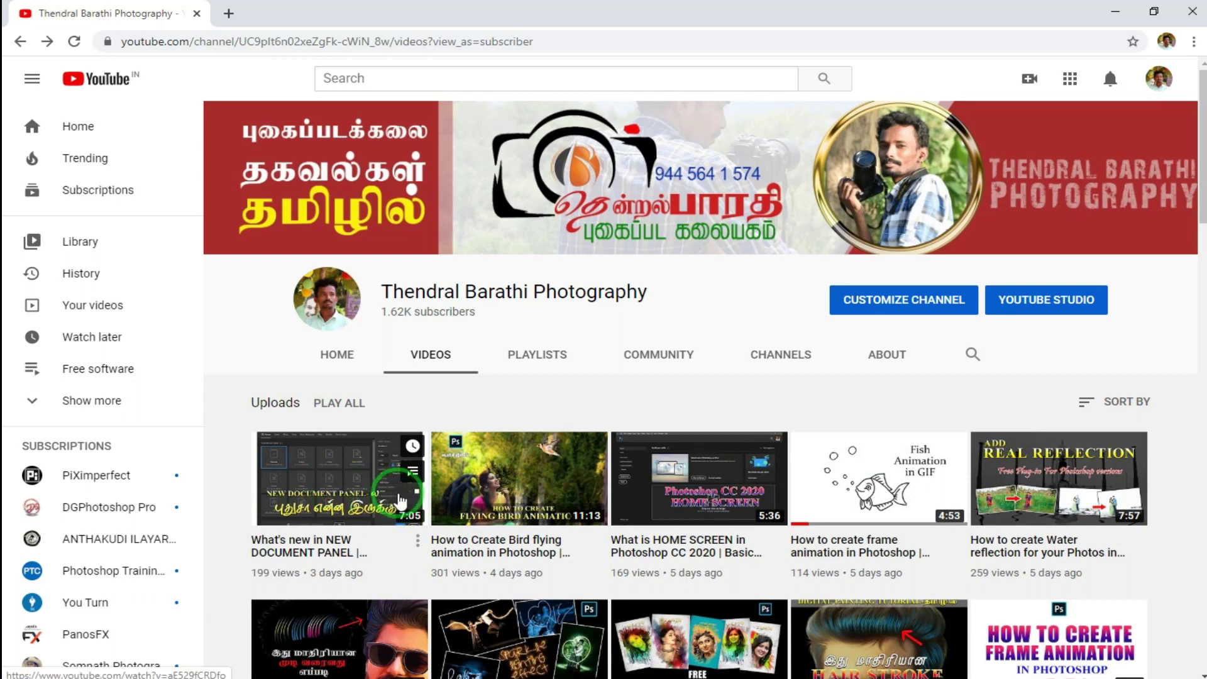
pyautogui.scroll(-5, 827, 519)
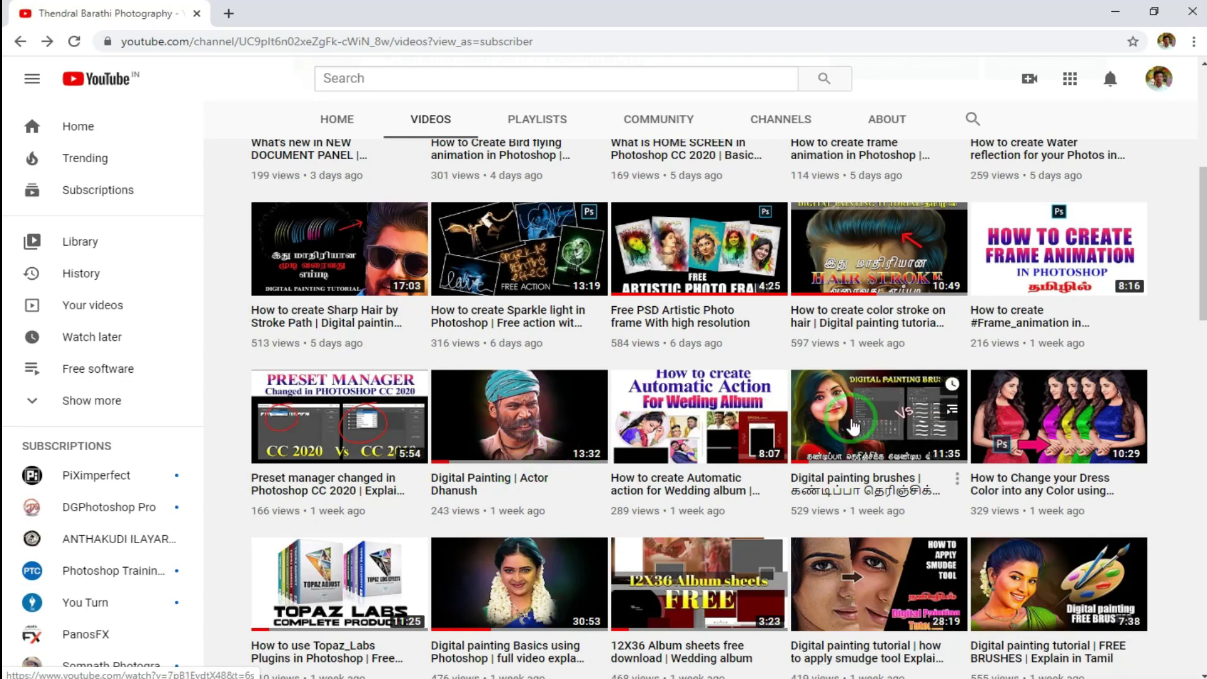
pyautogui.scroll(-5, 747, 423)
pyautogui.scroll(7, 723, 497)
pyautogui.scroll(5, 721, 500)
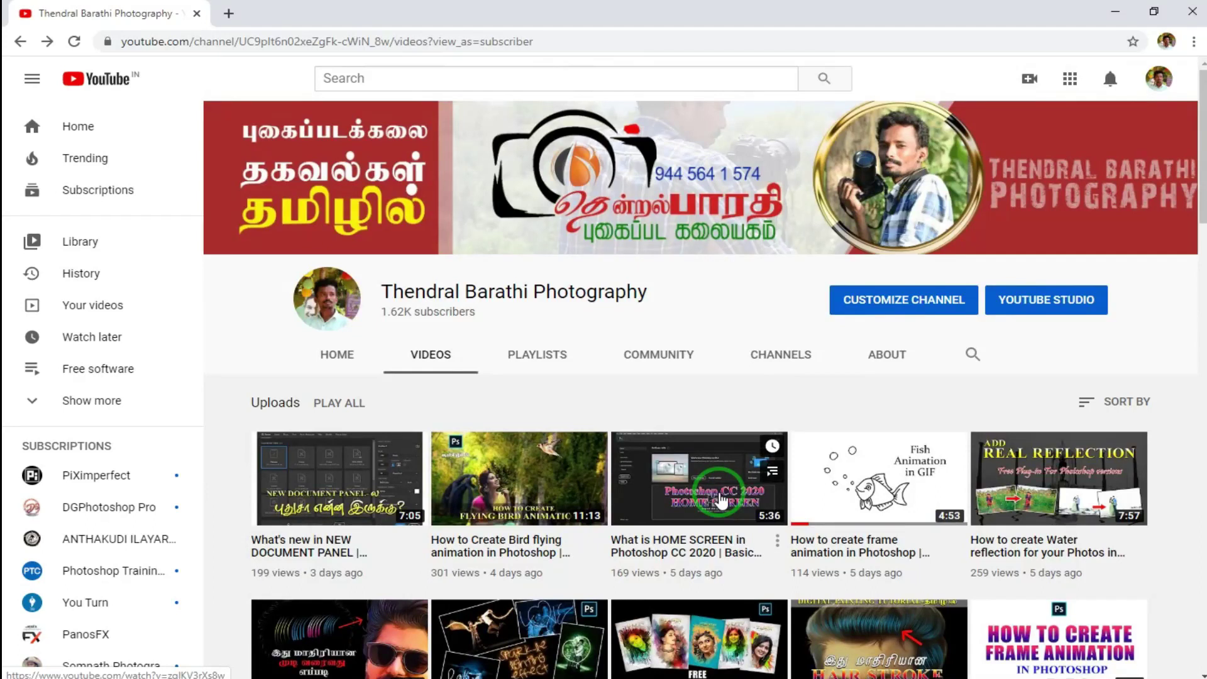
pyautogui.scroll(-10, 780, 447)
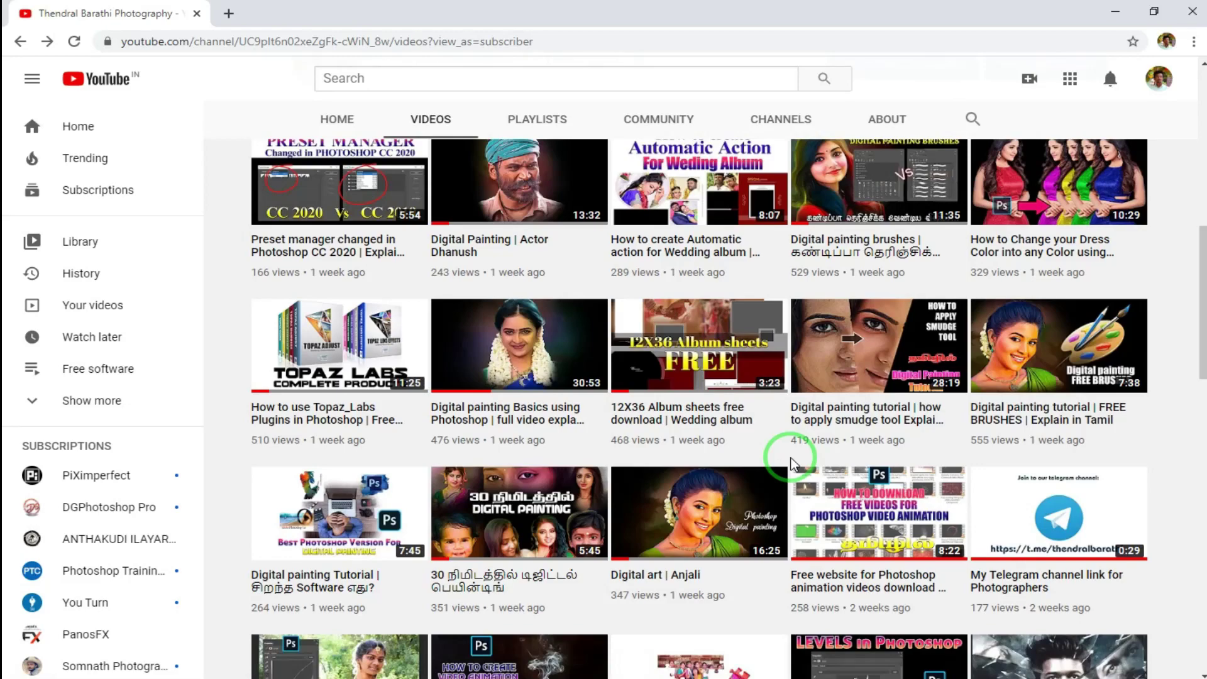
pyautogui.scroll(-10, 762, 441)
pyautogui.scroll(6, 747, 454)
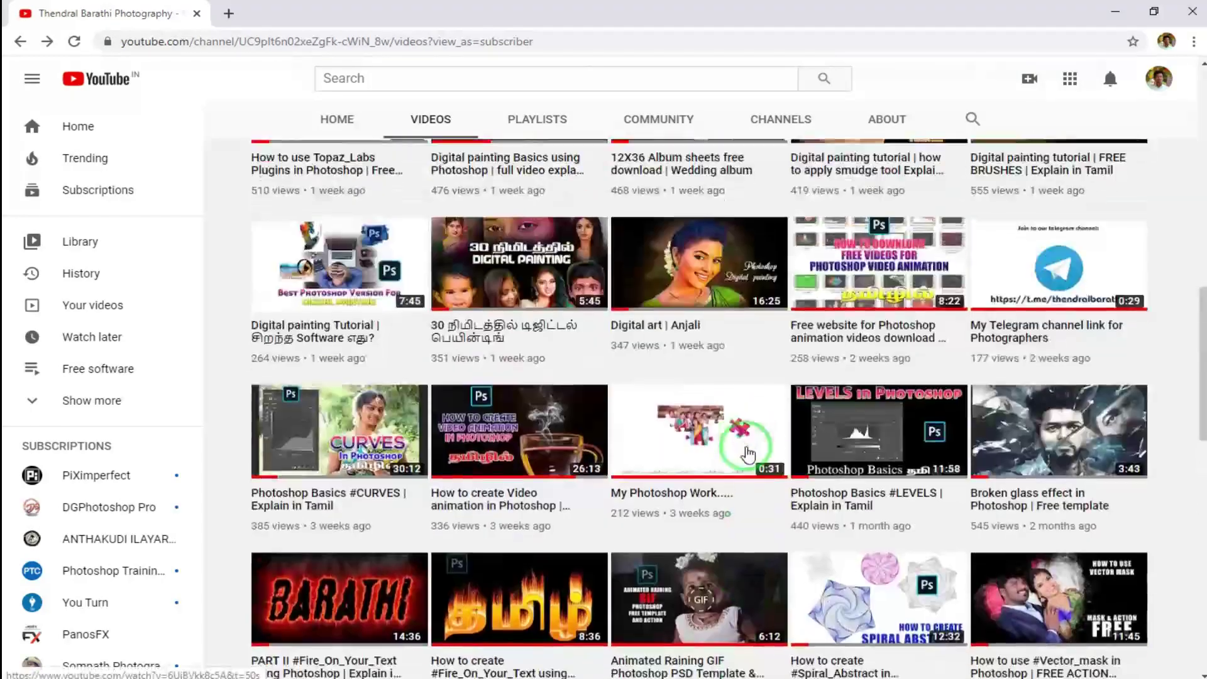
pyautogui.scroll(-12, 748, 454)
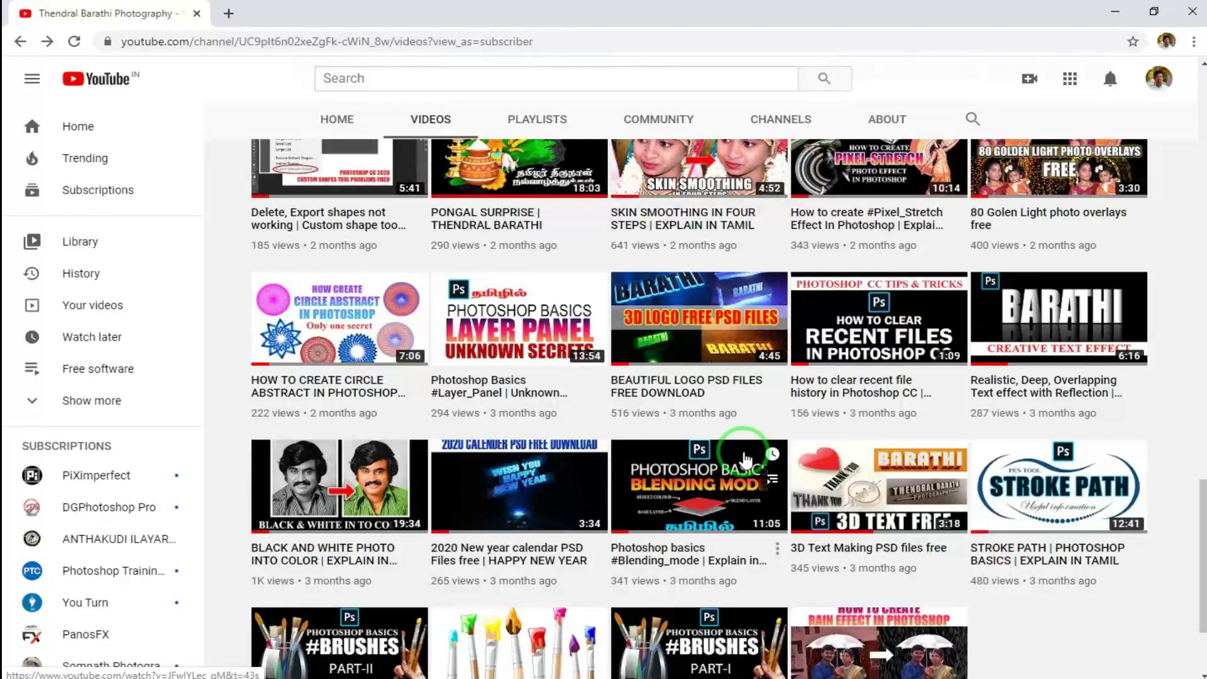
pyautogui.scroll(-7, 745, 461)
pyautogui.scroll(2, 742, 456)
pyautogui.scroll(20, 739, 459)
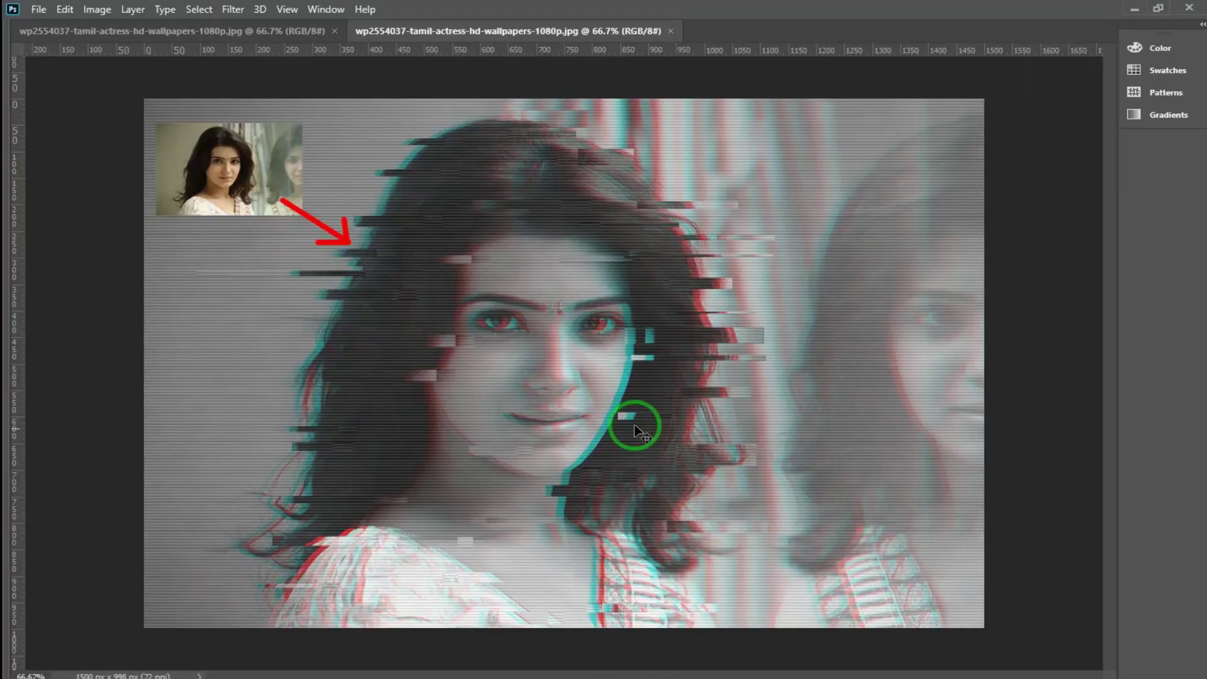
# Bring up the original, unedited colour actress photo from the first document tab
pyautogui.click(183, 31)
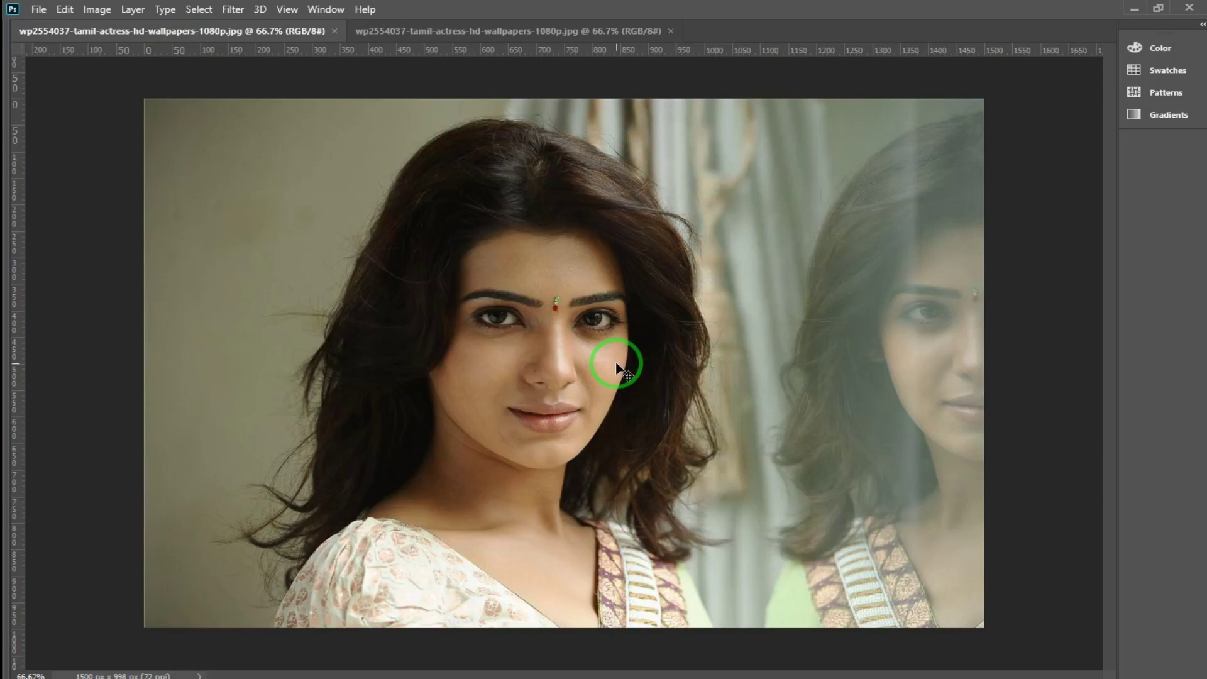
# Show the Layers panel and unlock the Background into an editable Layer 0
pyautogui.press('F7')
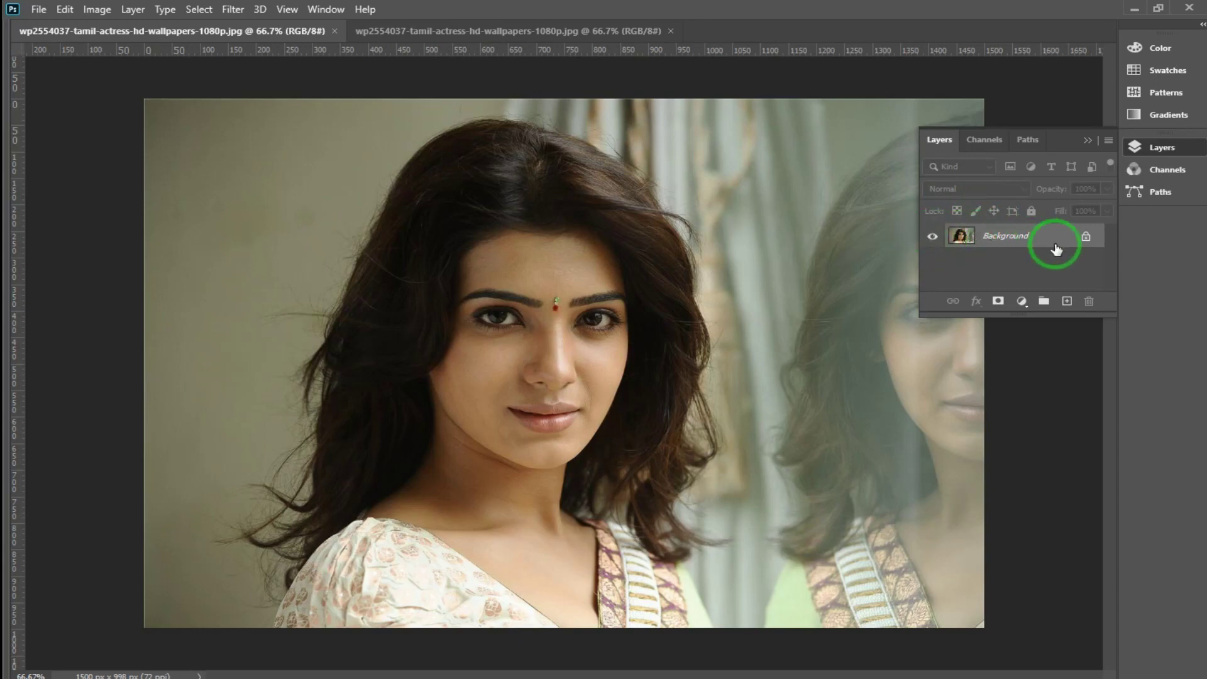
pyautogui.click(1086, 239)
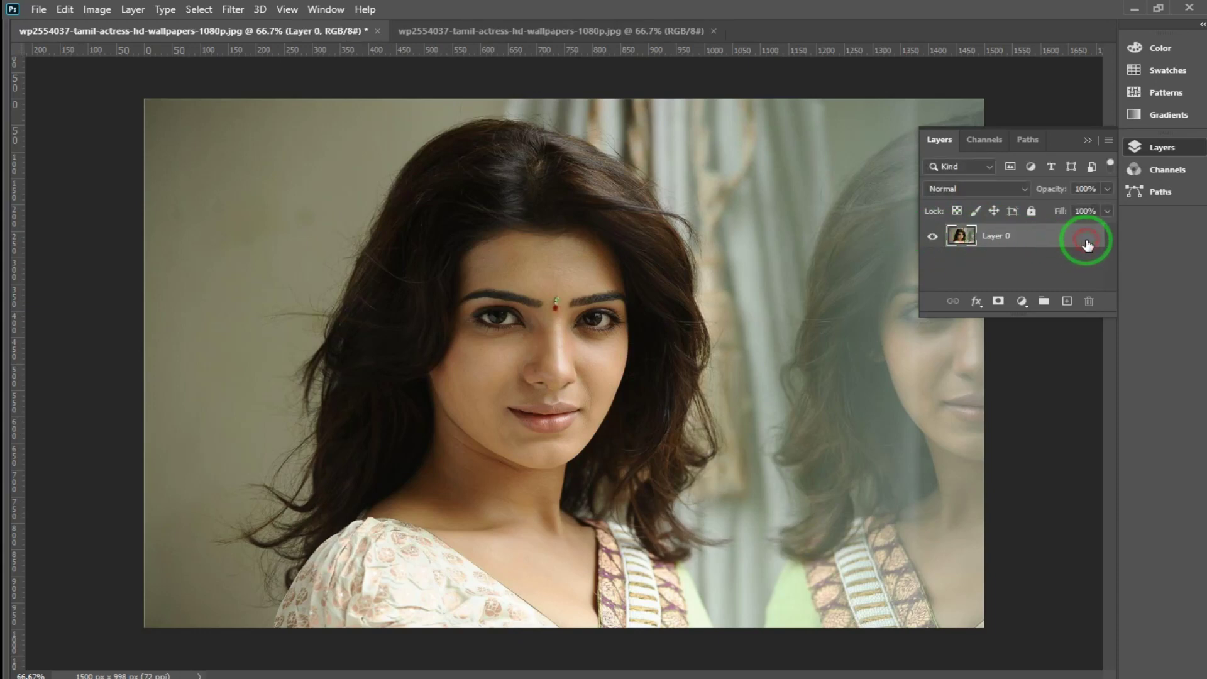
pyautogui.moveTo(585, 269); pyautogui.dragTo(666, 297)
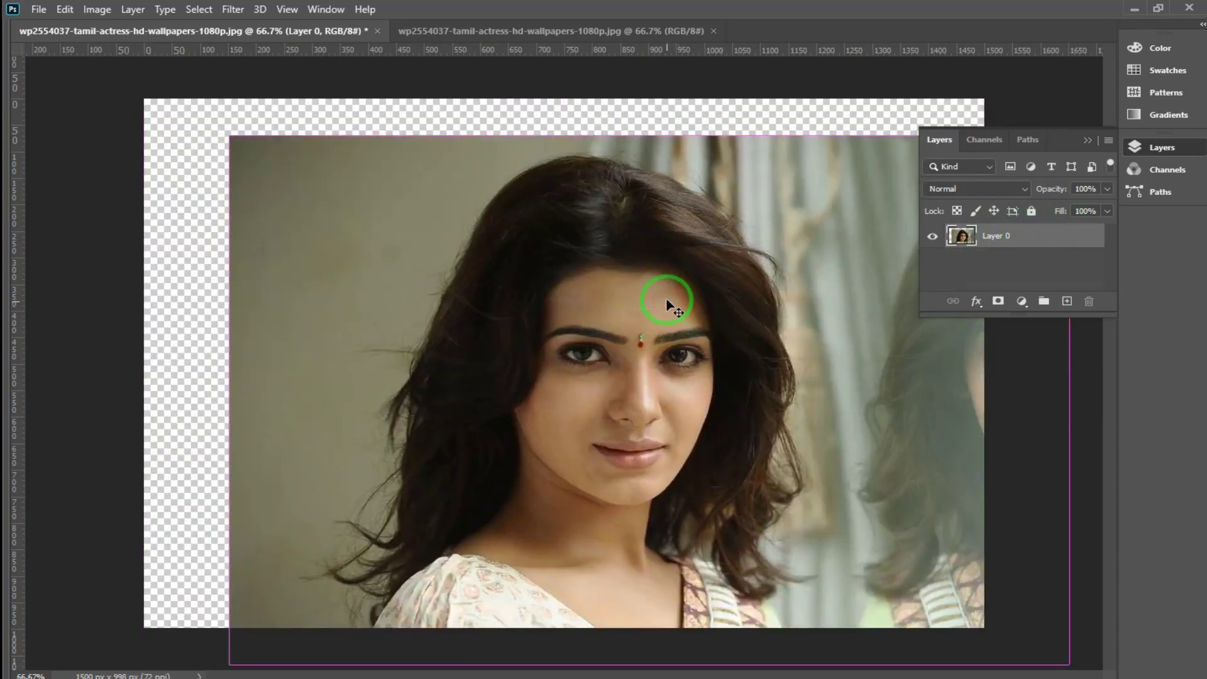
pyautogui.hotkey('ctrl', 'z')
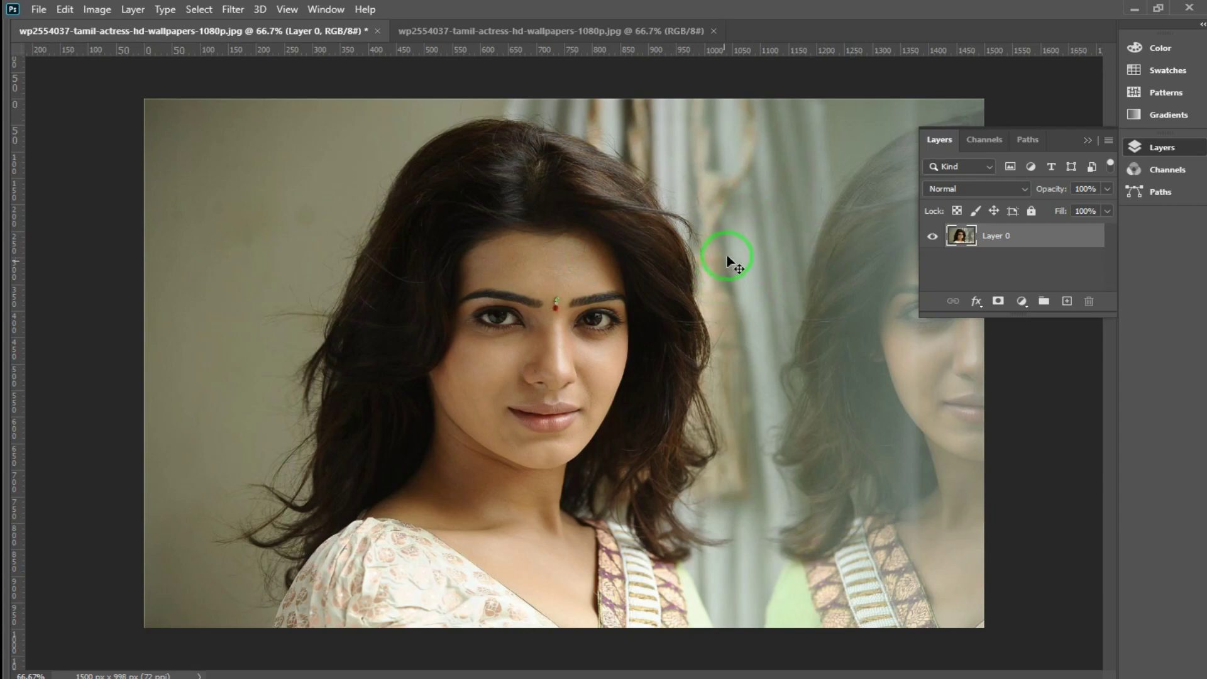
pyautogui.click(97, 9)
pyautogui.moveTo(185, 55)
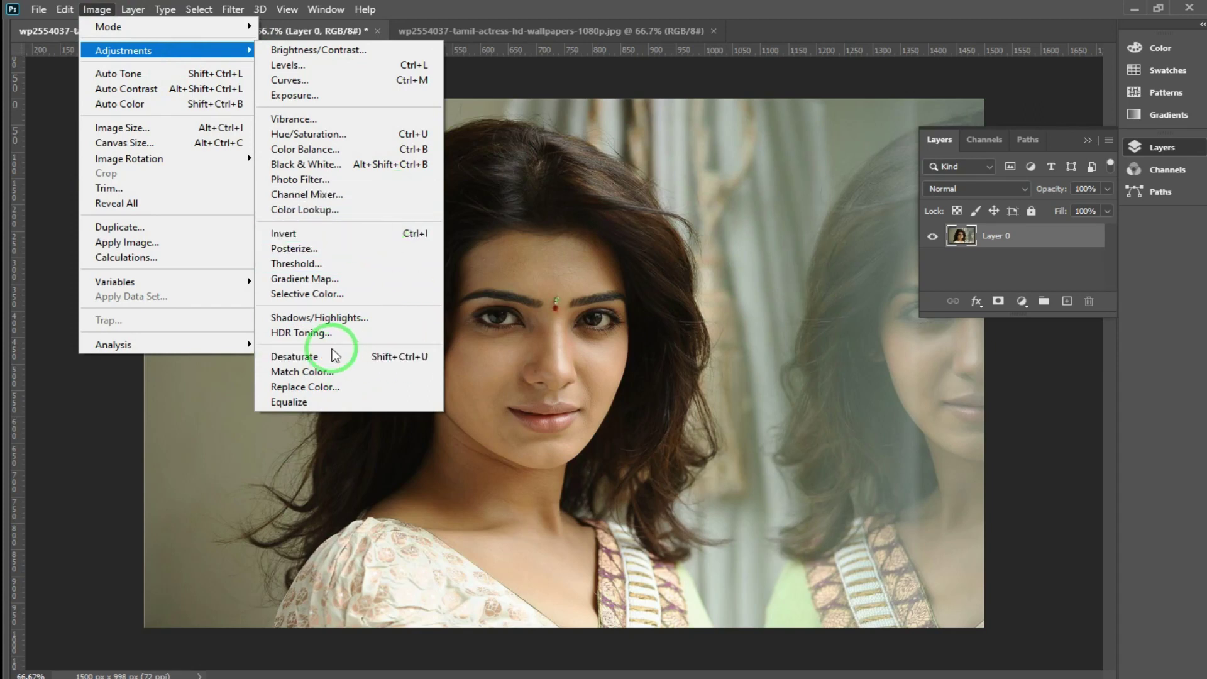
# Desaturate the portrait to black and white and duplicate it as Layer 0 copy
pyautogui.click(402, 356)
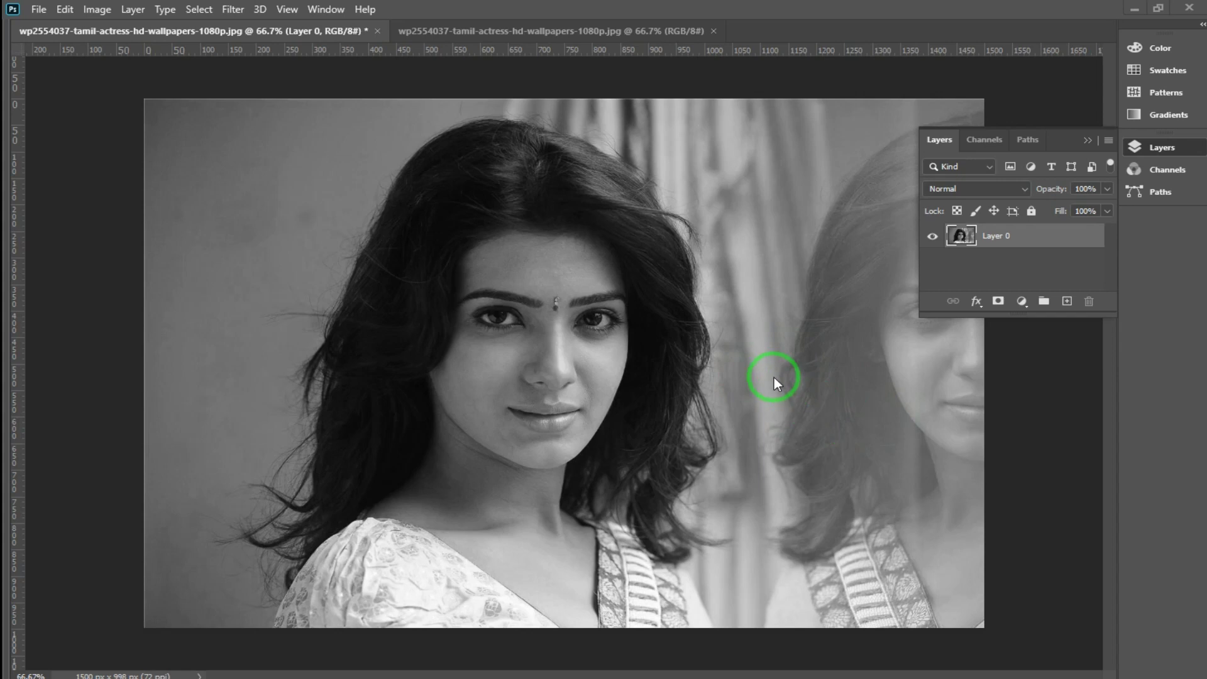
pyautogui.click(464, 345)
pyautogui.hotkey('ctrl', 'j')
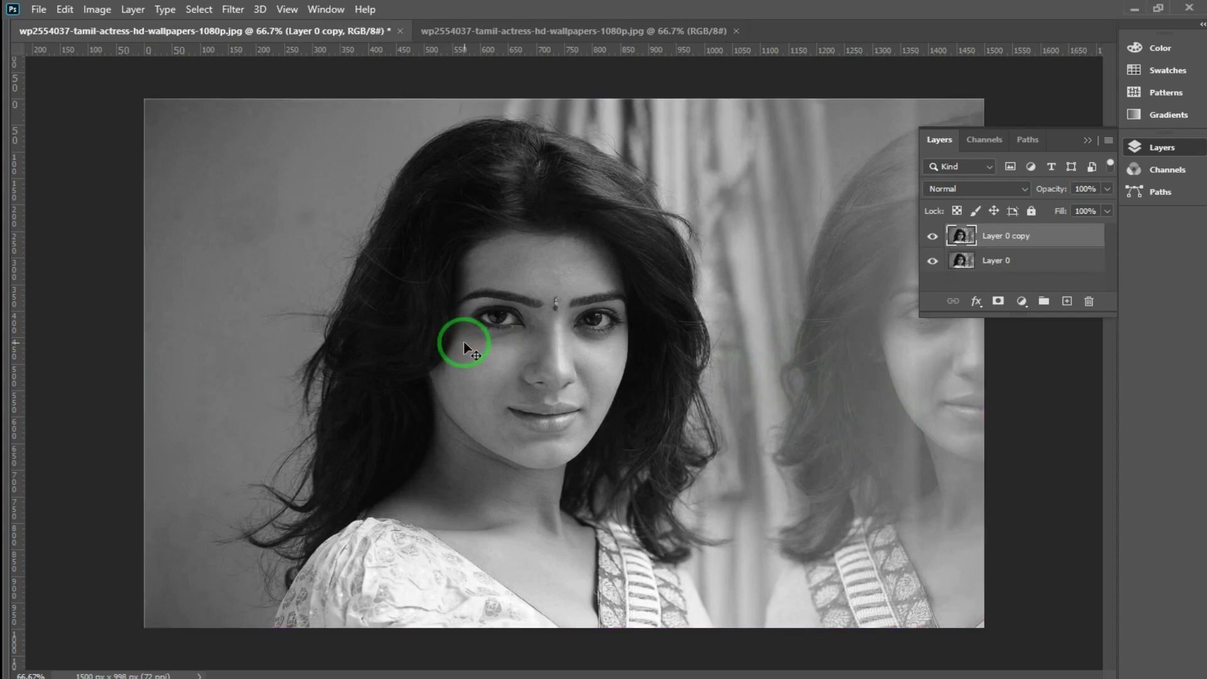
pyautogui.hotkey('ctrl', 'z')
pyautogui.moveTo(985, 237); pyautogui.dragTo(1069, 302)
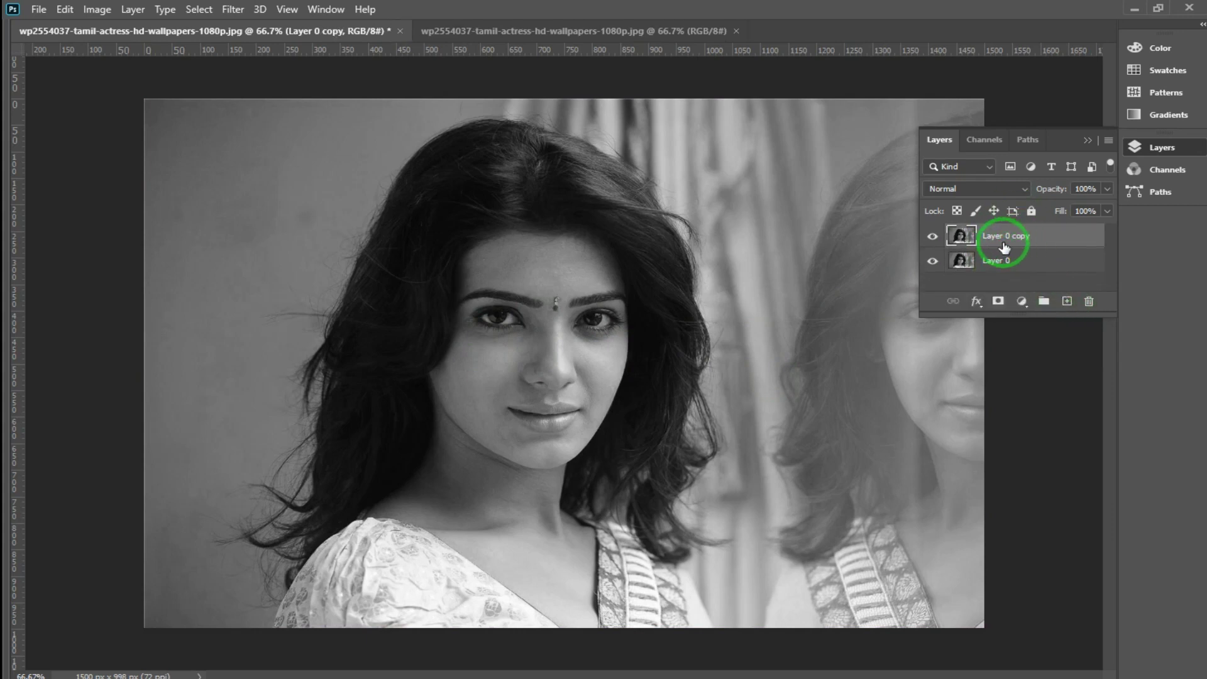
pyautogui.click(132, 9)
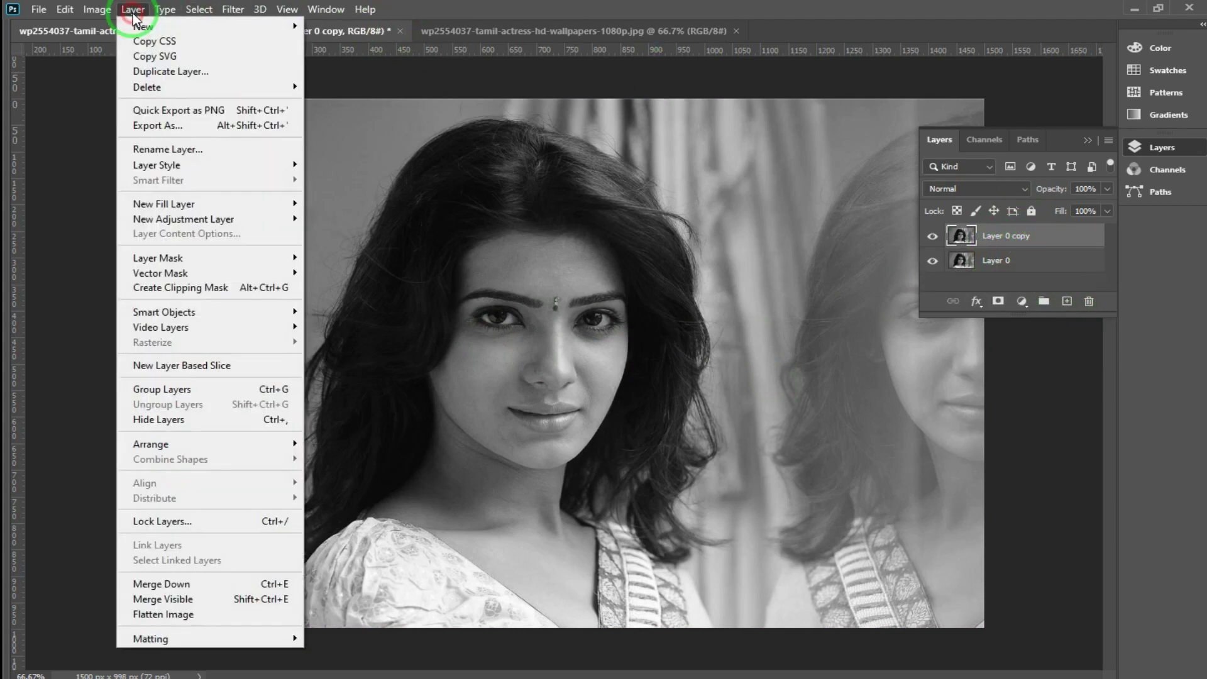
pyautogui.click(219, 73)
pyautogui.click(748, 214)
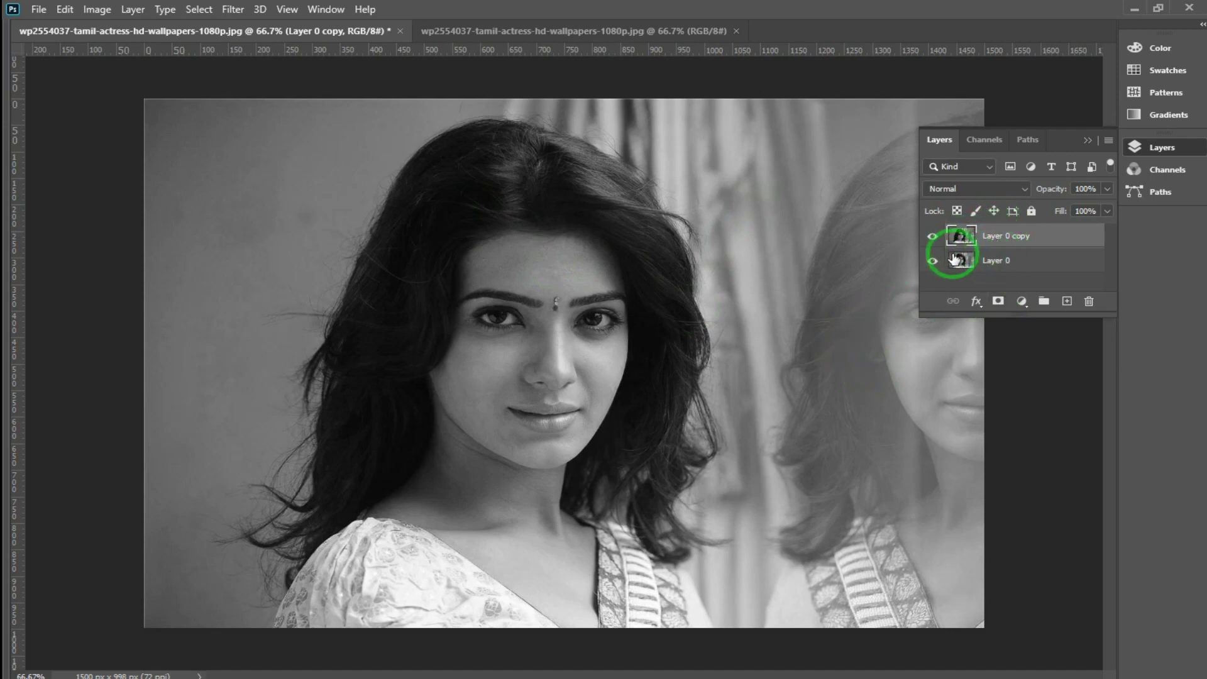
# Untick the R channel in Layer 0 copy's Advanced Blending options and confirm
pyautogui.rightClick(997, 236)
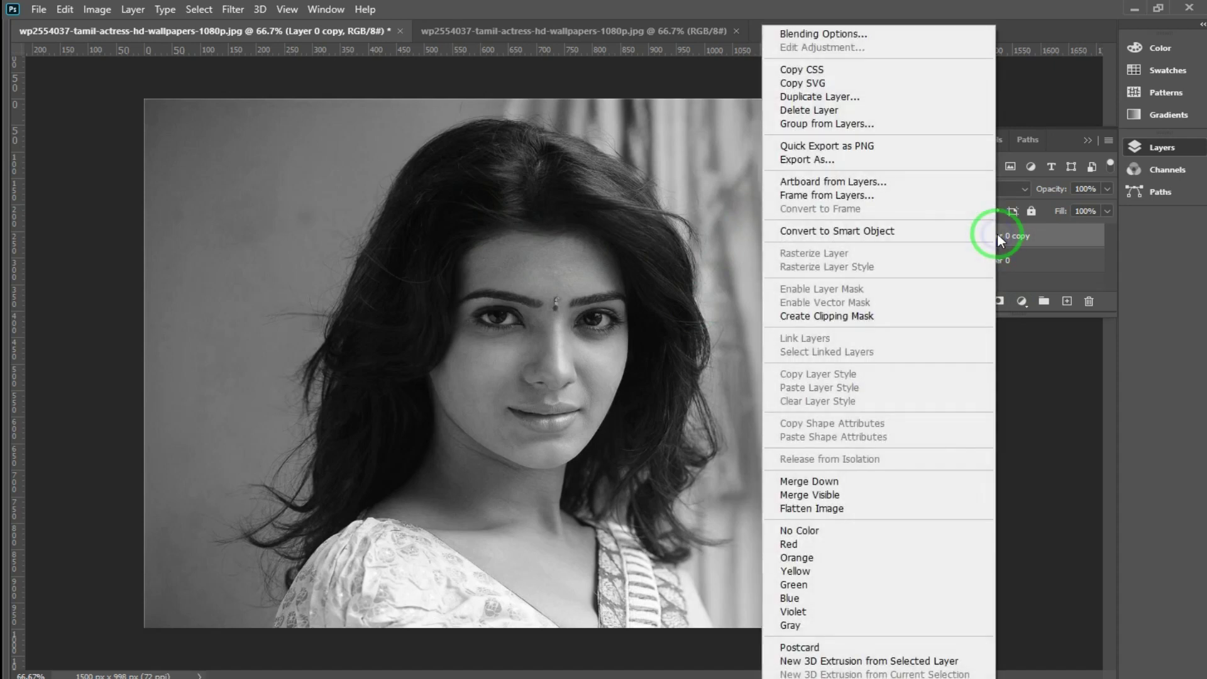
pyautogui.click(795, 36)
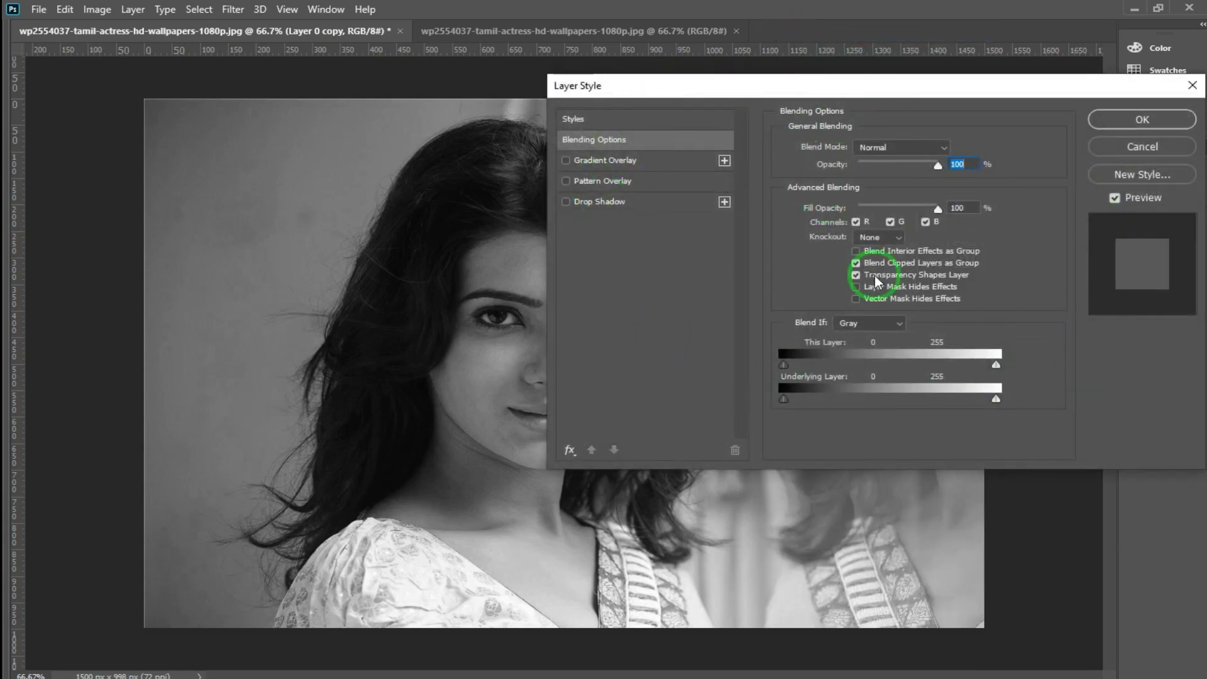
pyautogui.moveTo(889, 86); pyautogui.dragTo(809, 63)
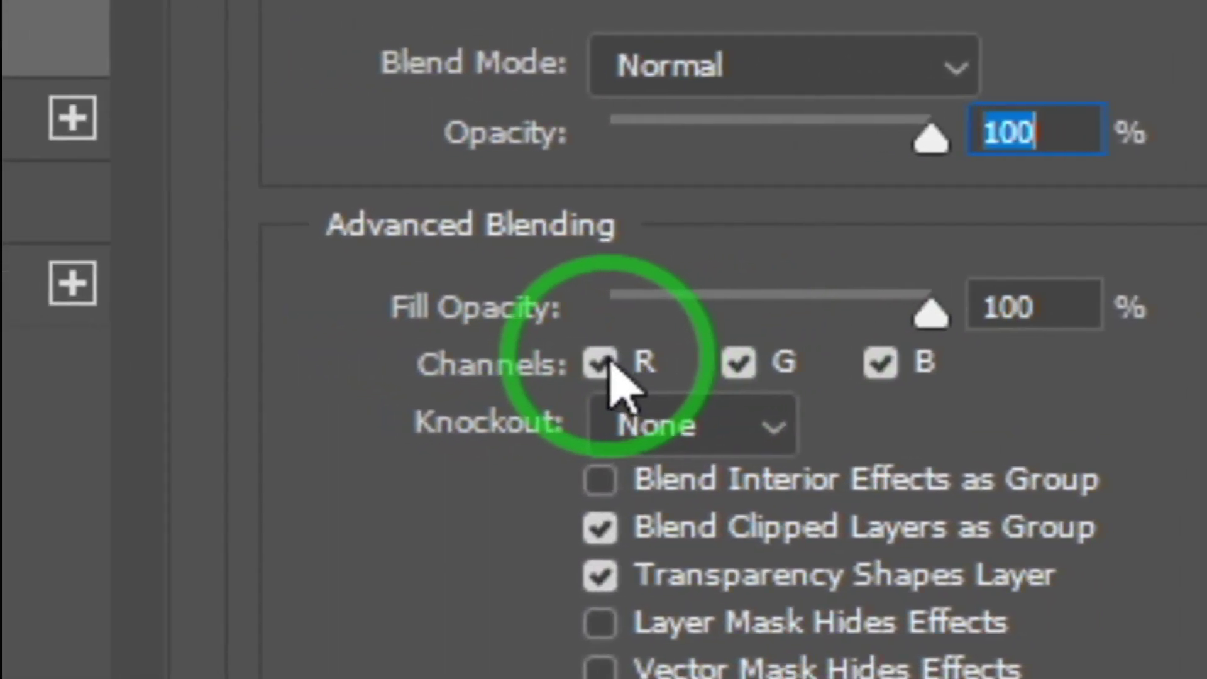
pyautogui.click(602, 364)
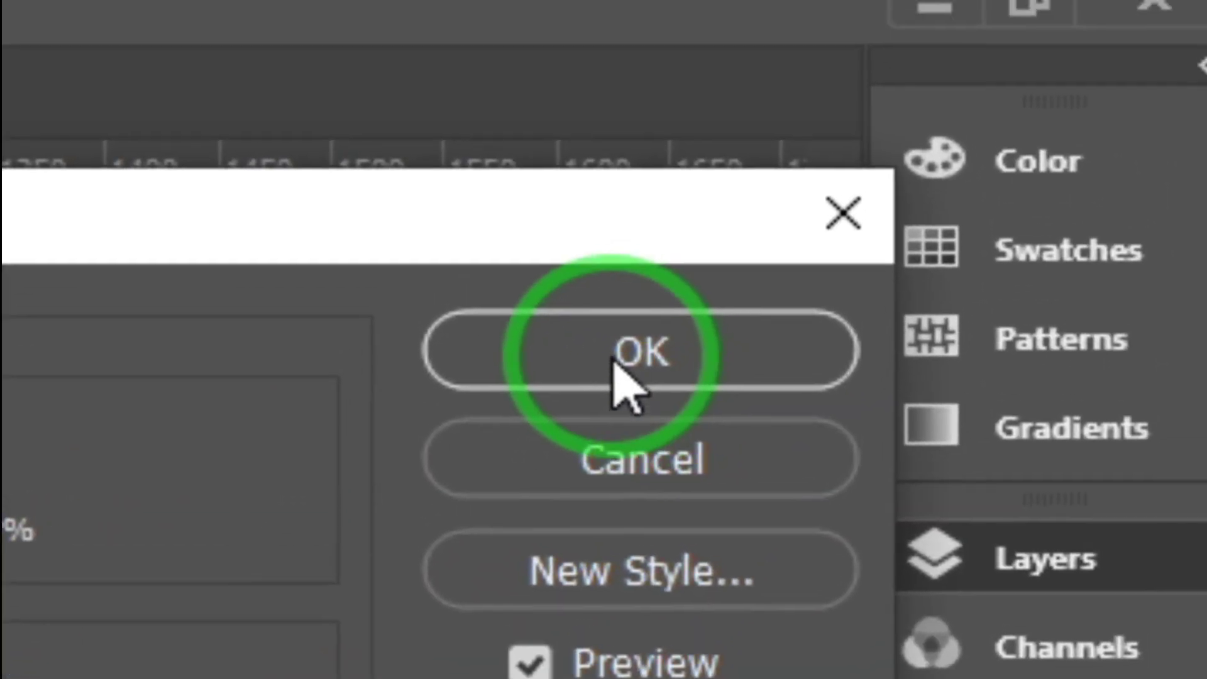
pyautogui.click(968, 60)
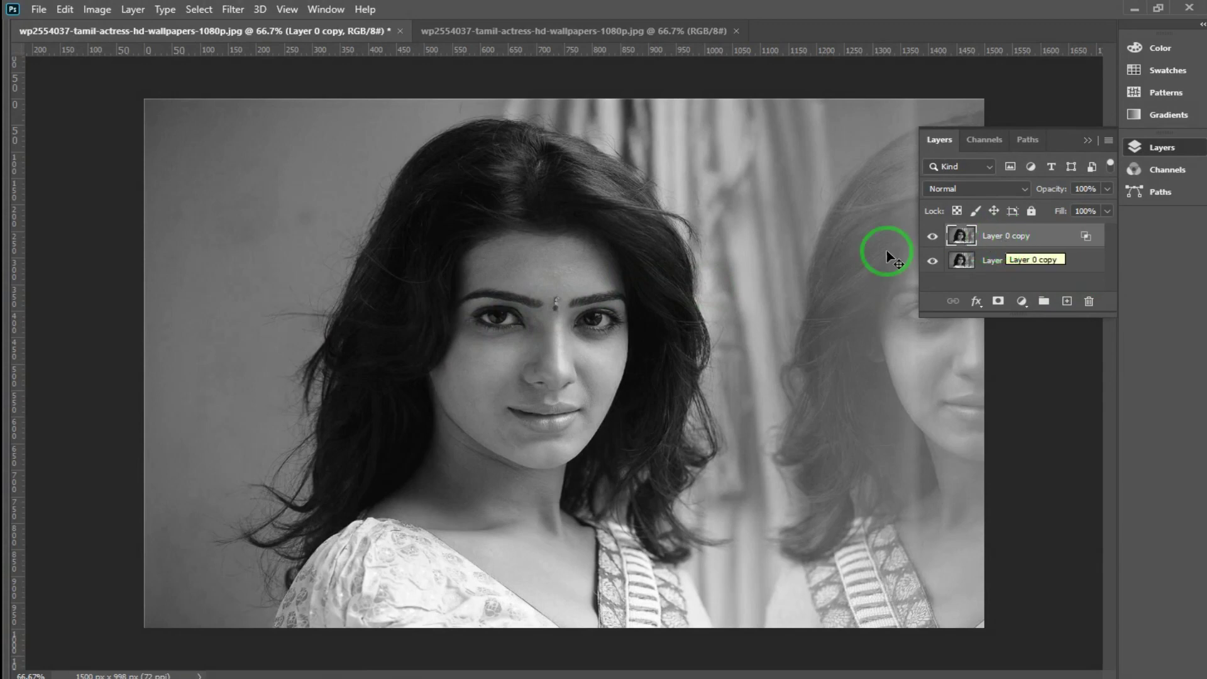
# Nudge Layer 0 copy a few pixels right with the arrow keys to create red/cyan fringes
pyautogui.click(988, 243)
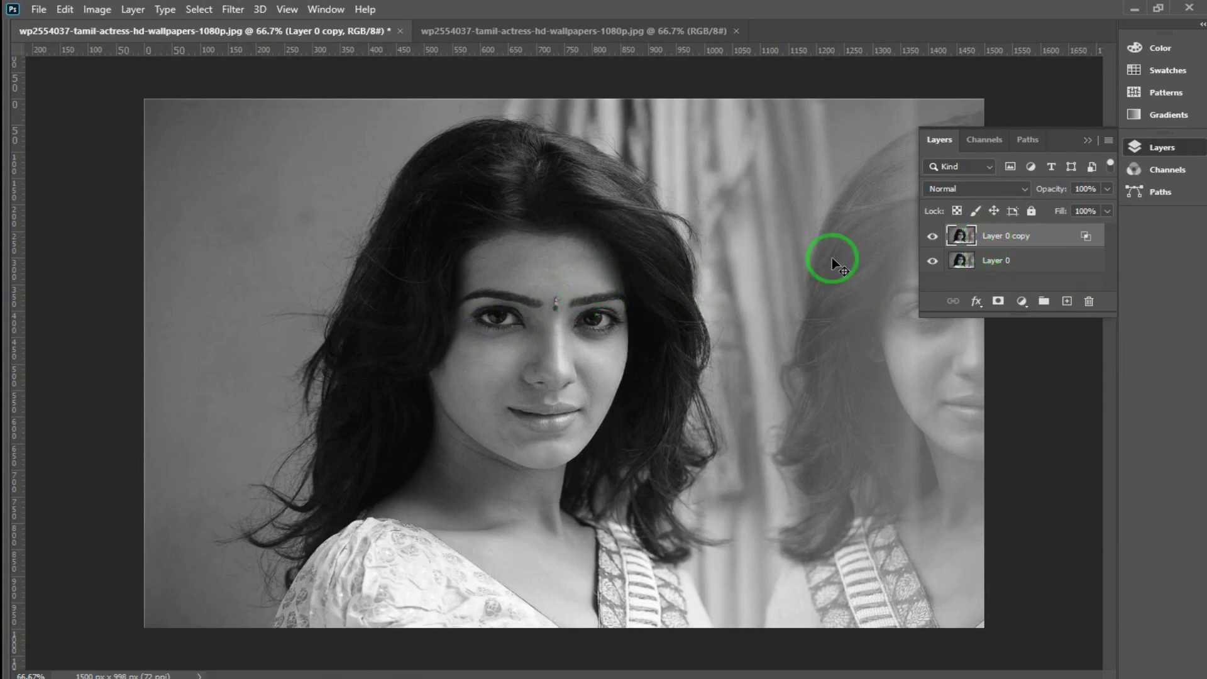
pyautogui.press('Tab')
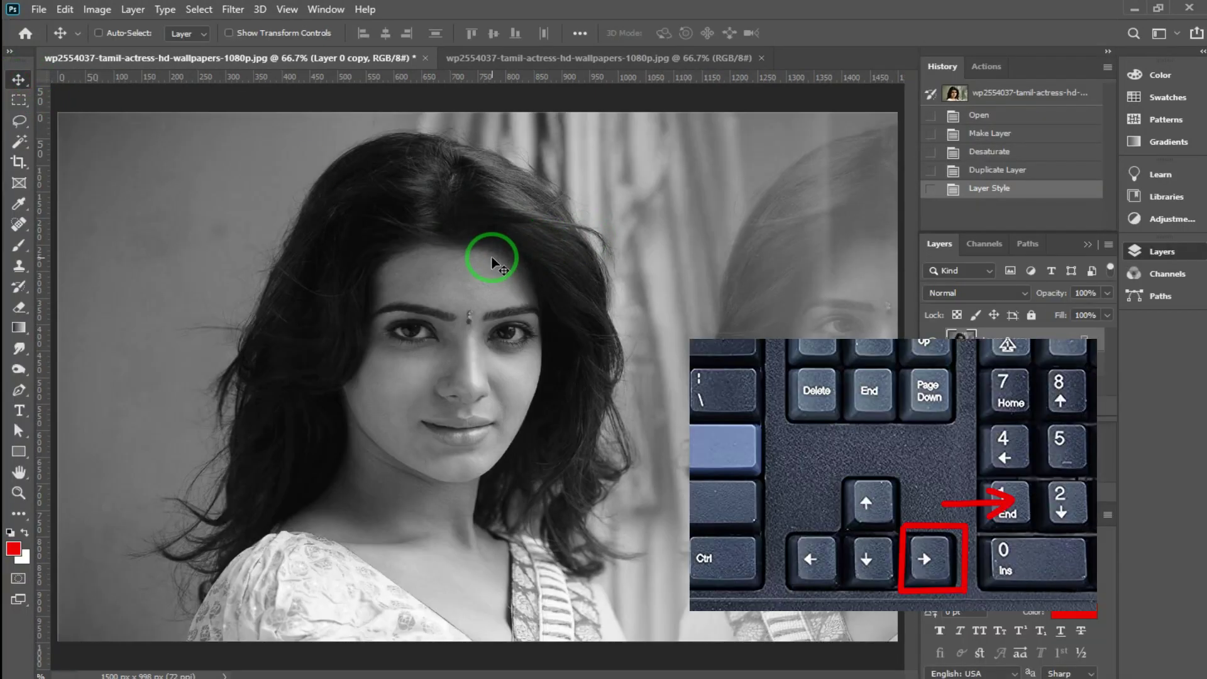
pyautogui.press('Right')
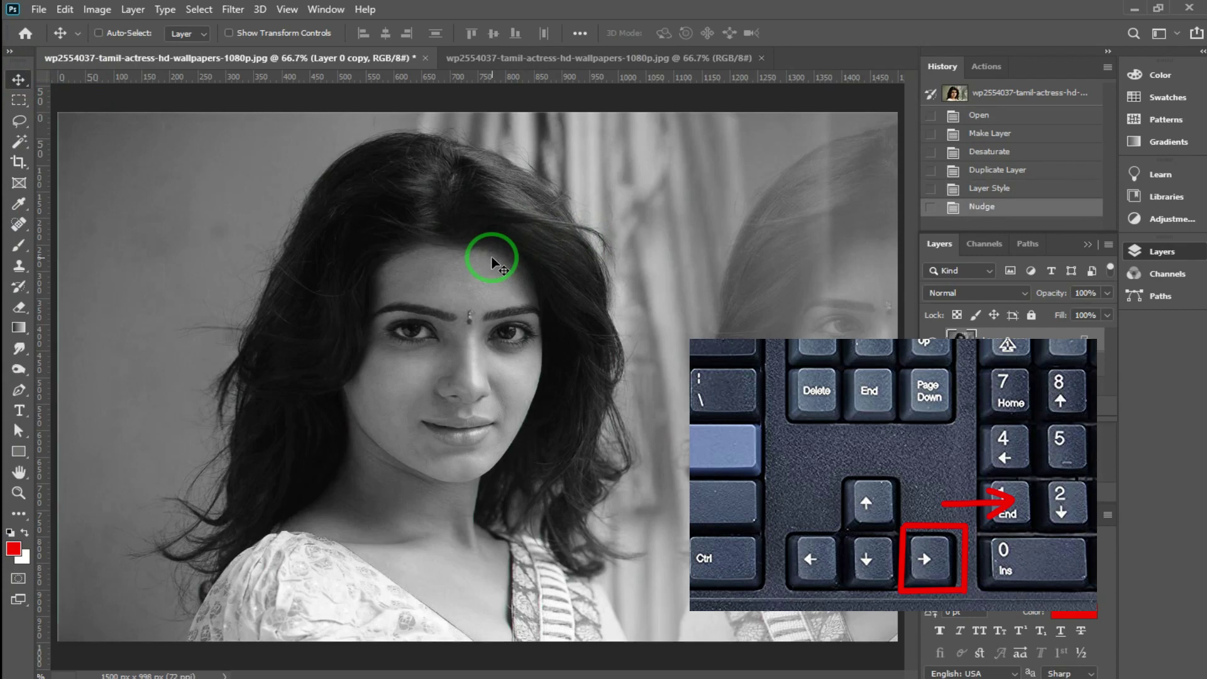
pyautogui.press('Right')
pyautogui.press('Right')
pyautogui.press('Right')
pyautogui.press('Right')
pyautogui.press('Right')
pyautogui.press('Right')
pyautogui.press('Right')
pyautogui.press('Right')
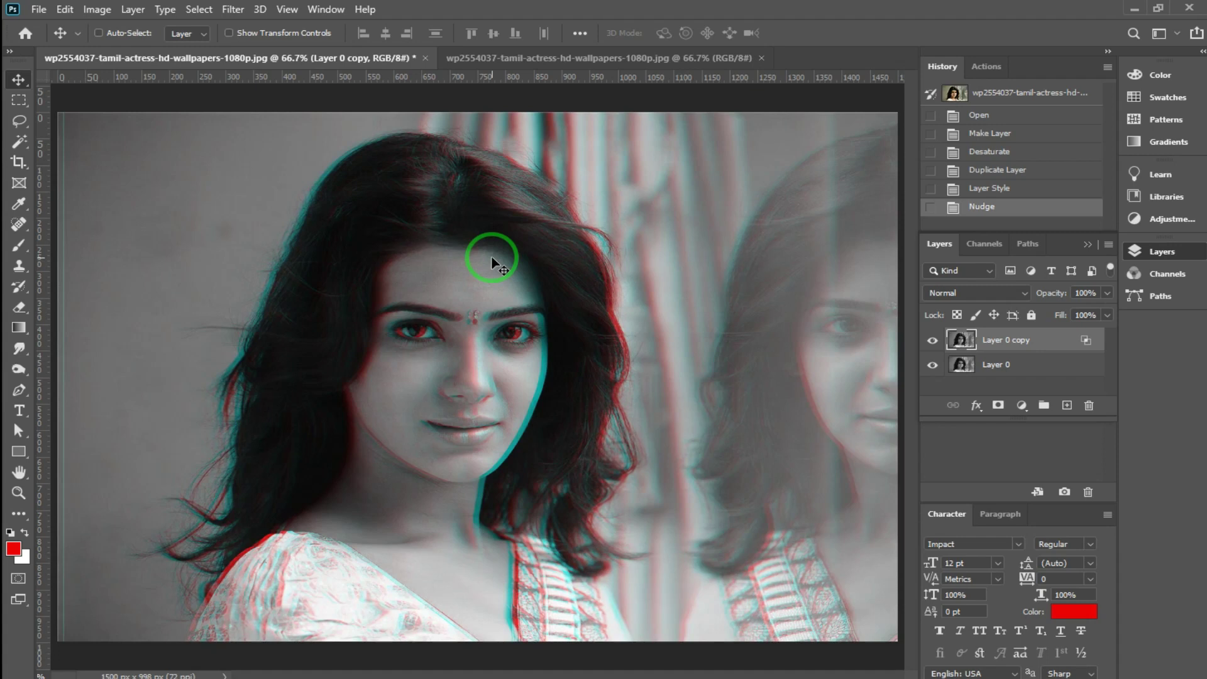
pyautogui.moveTo(353, 318); pyautogui.dragTo(583, 326)
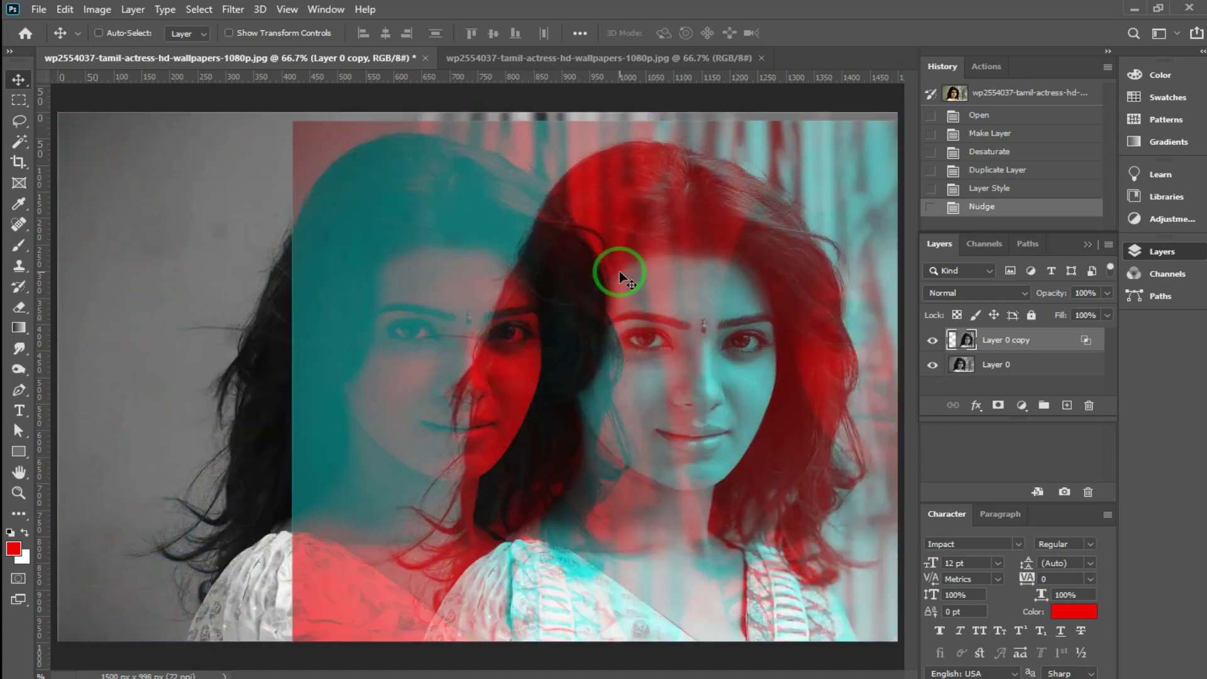
pyautogui.hotkey('ctrl', 'z')
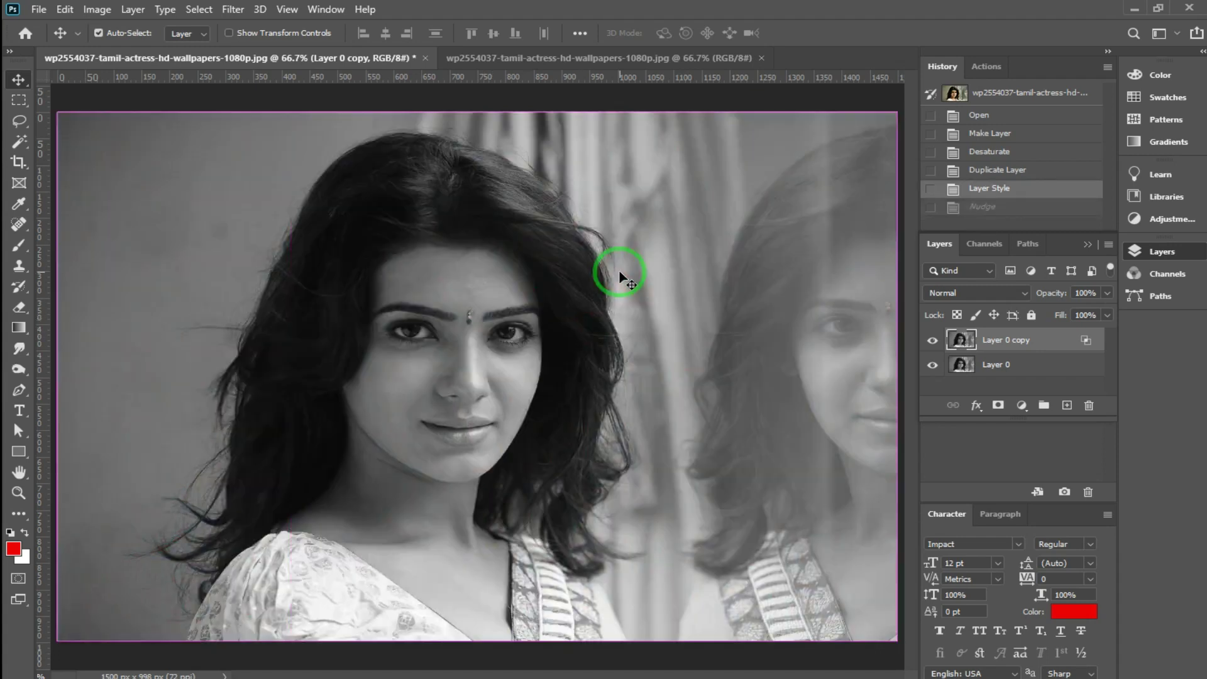
pyautogui.hotkey('ctrl', 'shift', 'z')
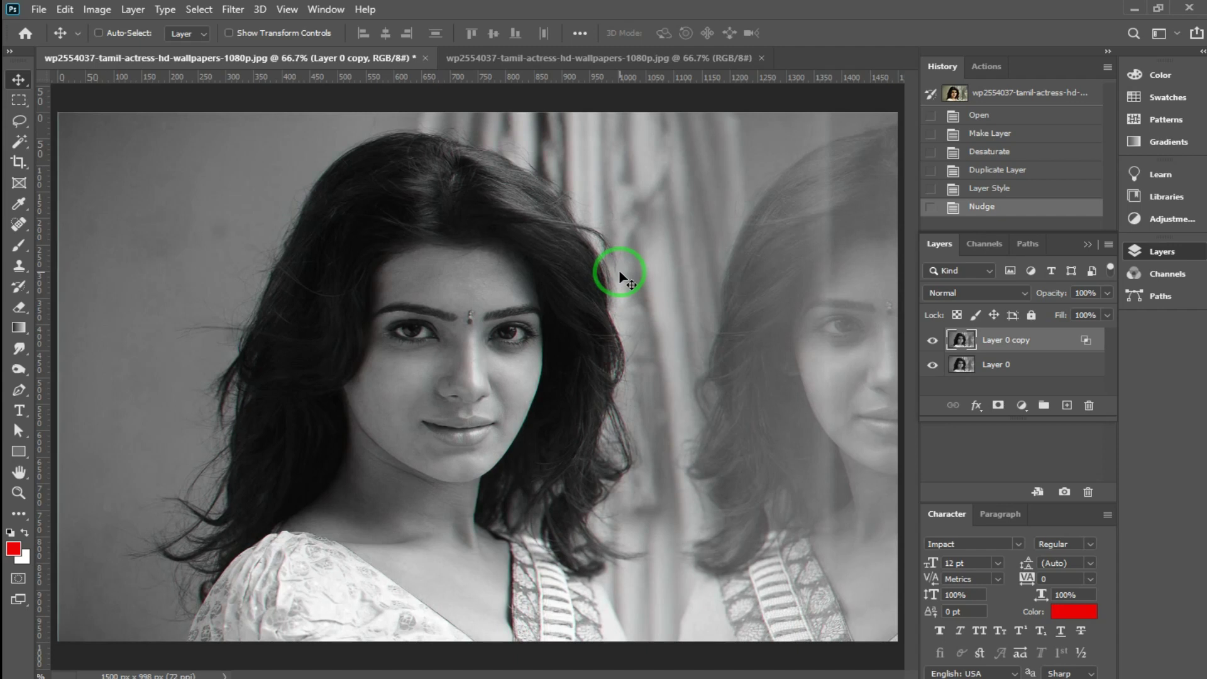
pyautogui.press('Right')
pyautogui.press('Right')
pyautogui.press('Right')
pyautogui.press('Right')
pyautogui.press('Right')
pyautogui.press('Right')
pyautogui.press('Right')
pyautogui.press('Right')
pyautogui.press('Right')
pyautogui.press('Right')
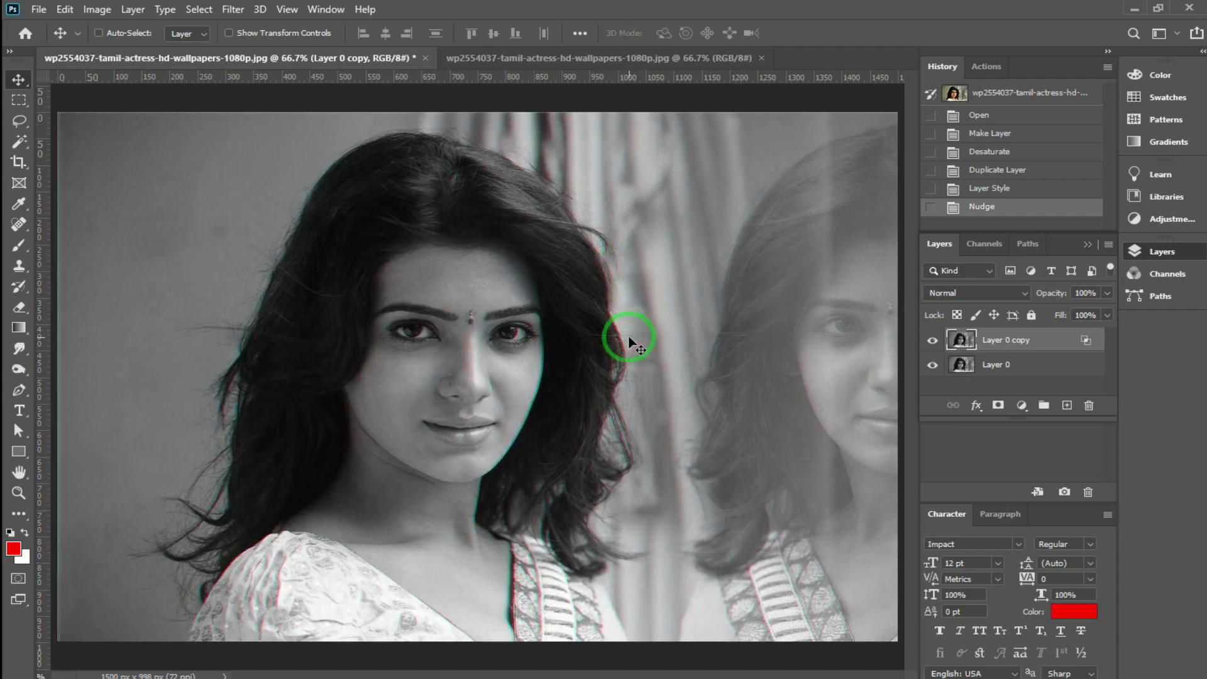
pyautogui.press('Right')
pyautogui.press('Right')
pyautogui.press('Right')
pyautogui.press('Right')
pyautogui.press('Right')
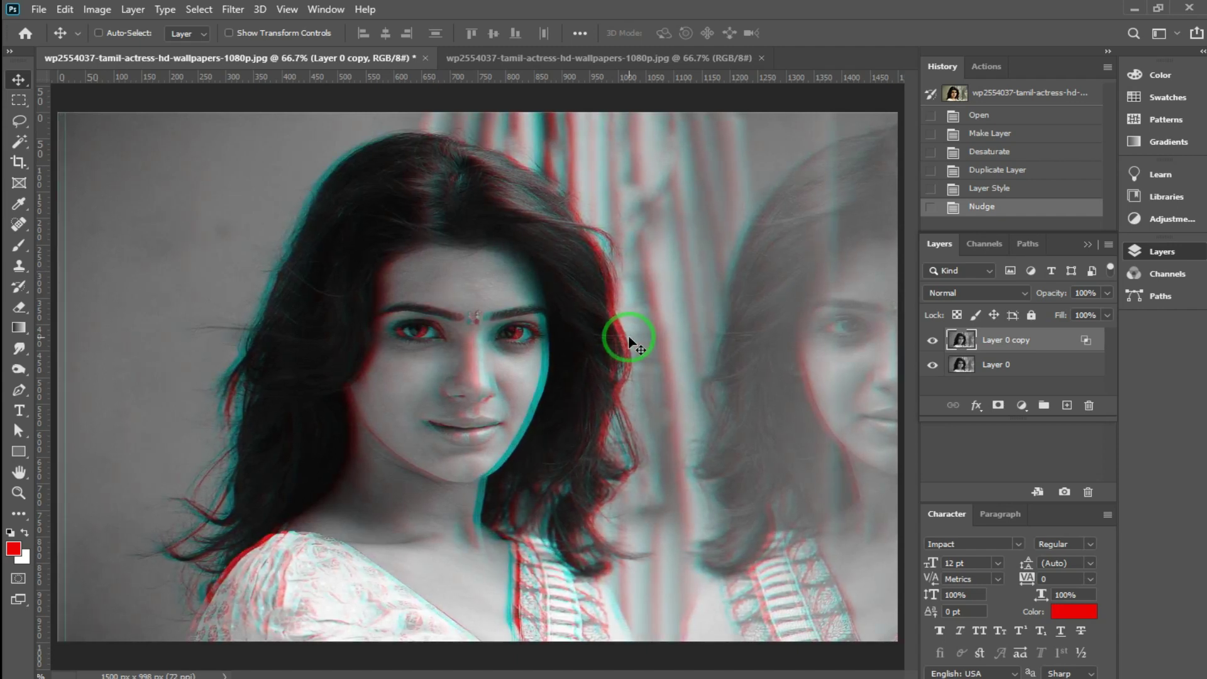
pyautogui.press('Right')
pyautogui.hotkey('ctrl', 'z')
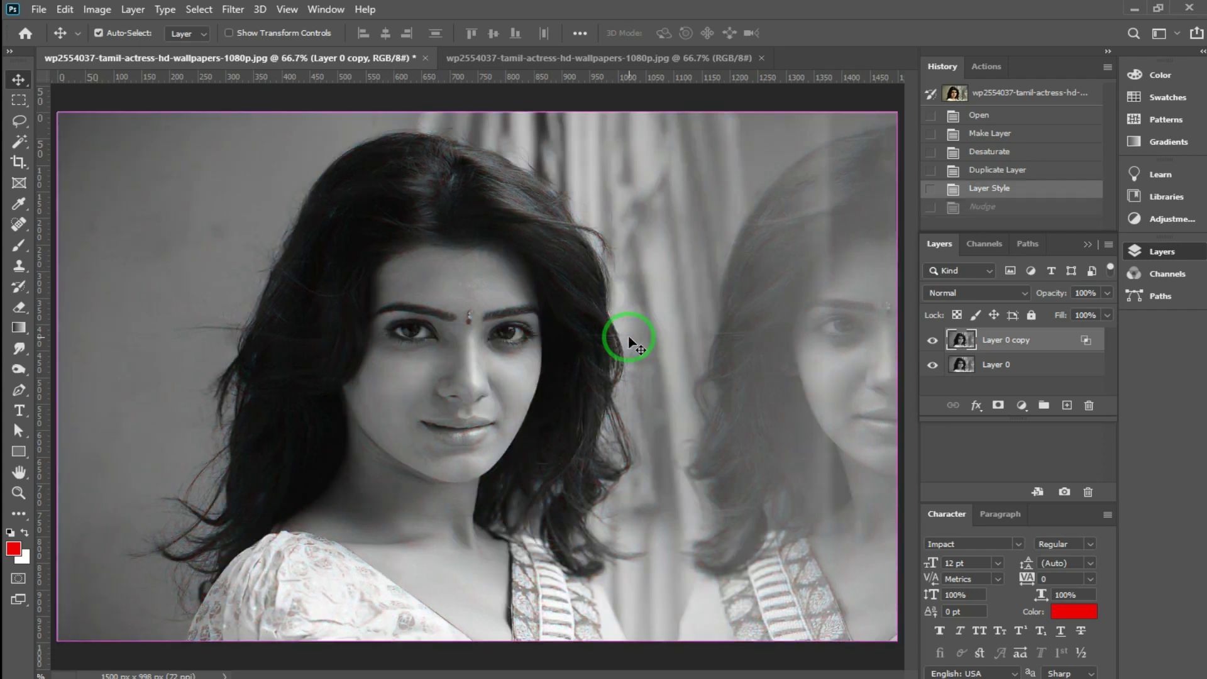
pyautogui.press('Right')
pyautogui.press('Right')
pyautogui.press('Right')
pyautogui.press('Right')
pyautogui.press('Right')
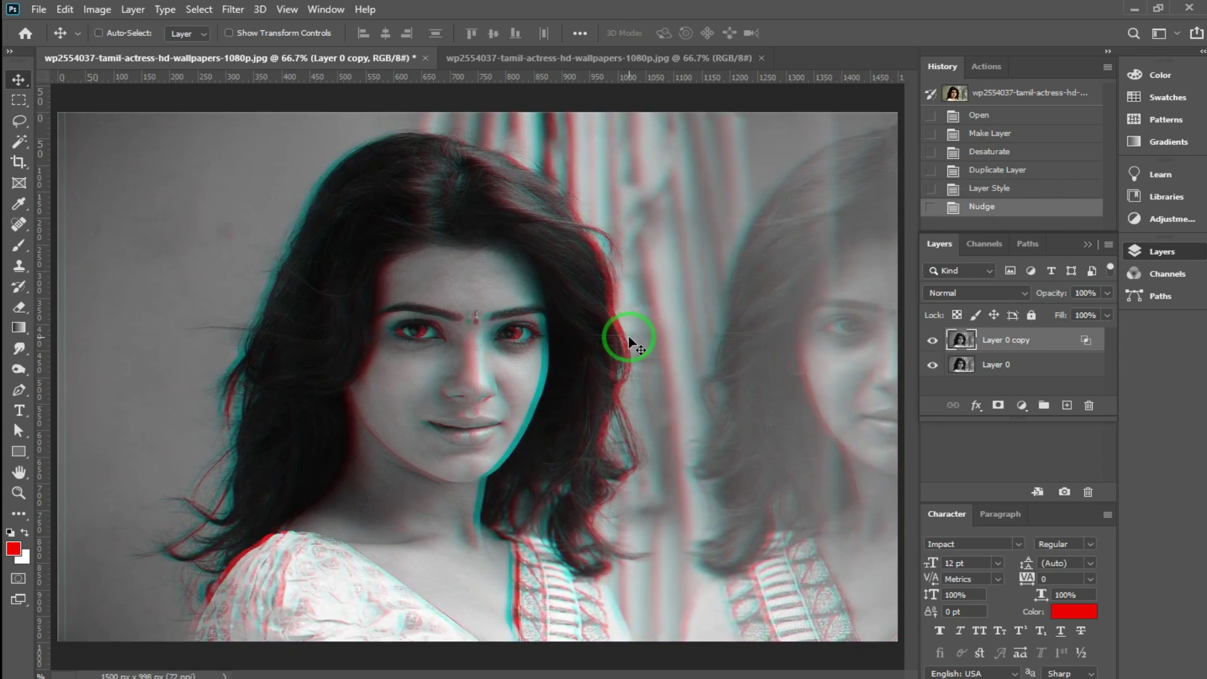
pyautogui.press('Right')
pyautogui.press('Right')
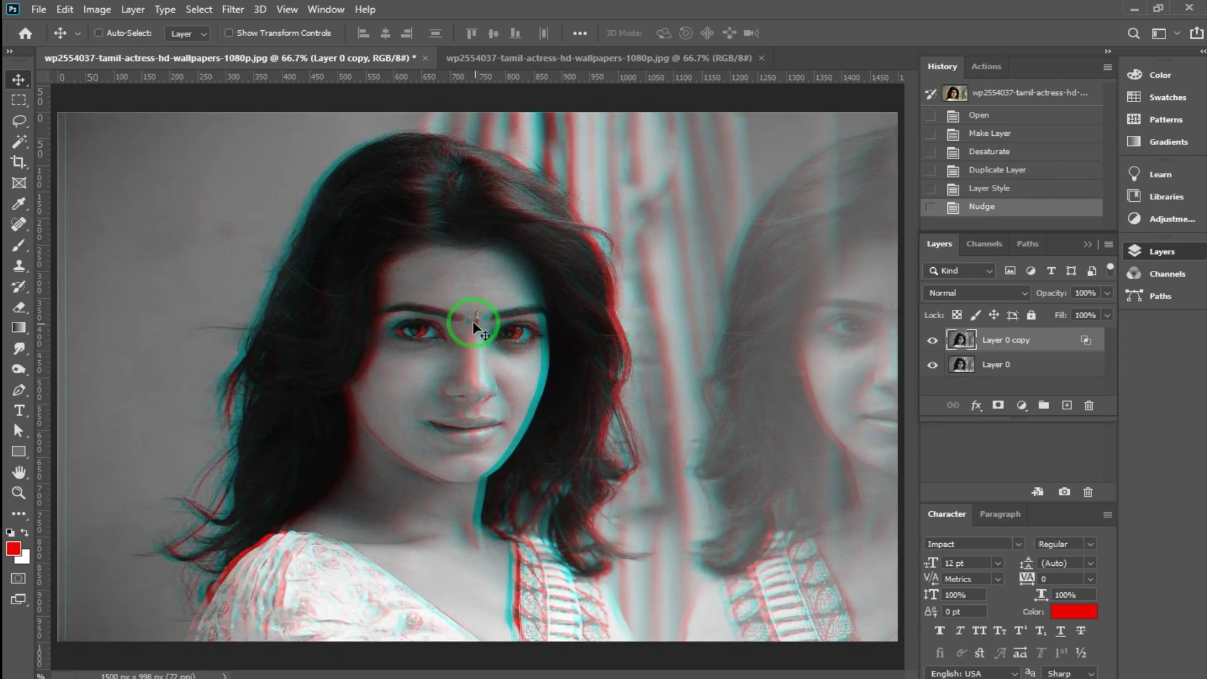
# Zoom in on the face to inspect the fringing, then fit the whole image on screen
pyautogui.press('z')
pyautogui.moveTo(458, 318); pyautogui.dragTo(498, 331)
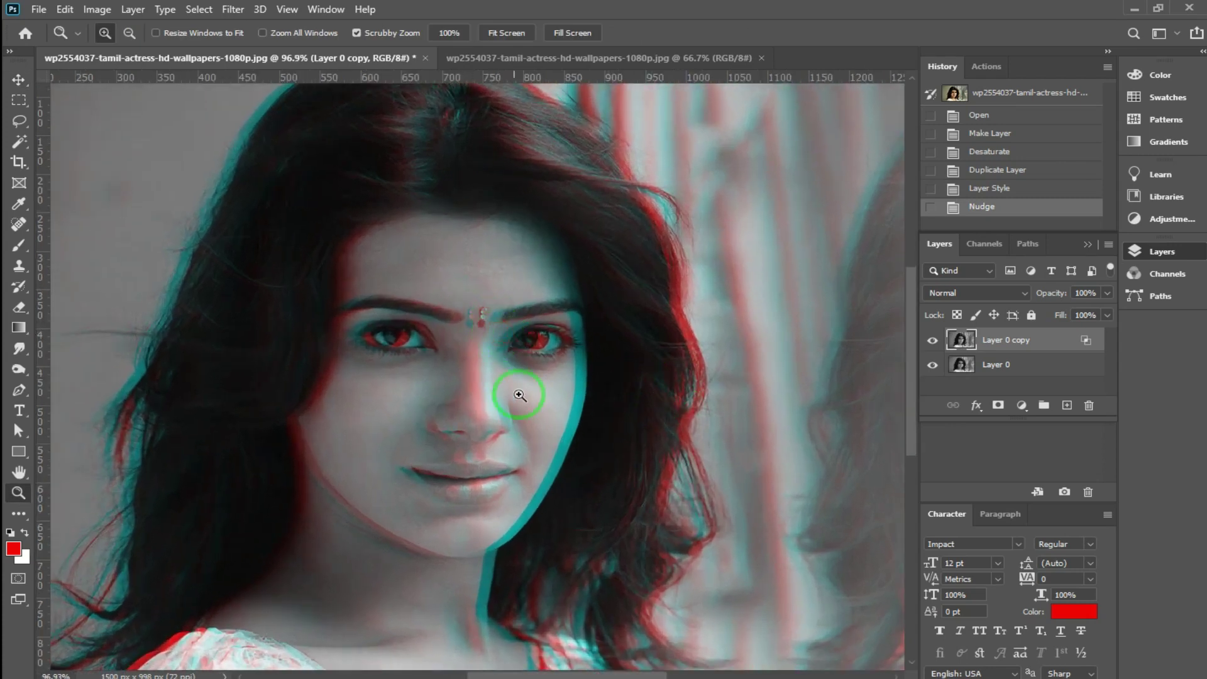
pyautogui.moveTo(539, 399); pyautogui.dragTo(560, 398)
pyautogui.hotkey('ctrl', '0')
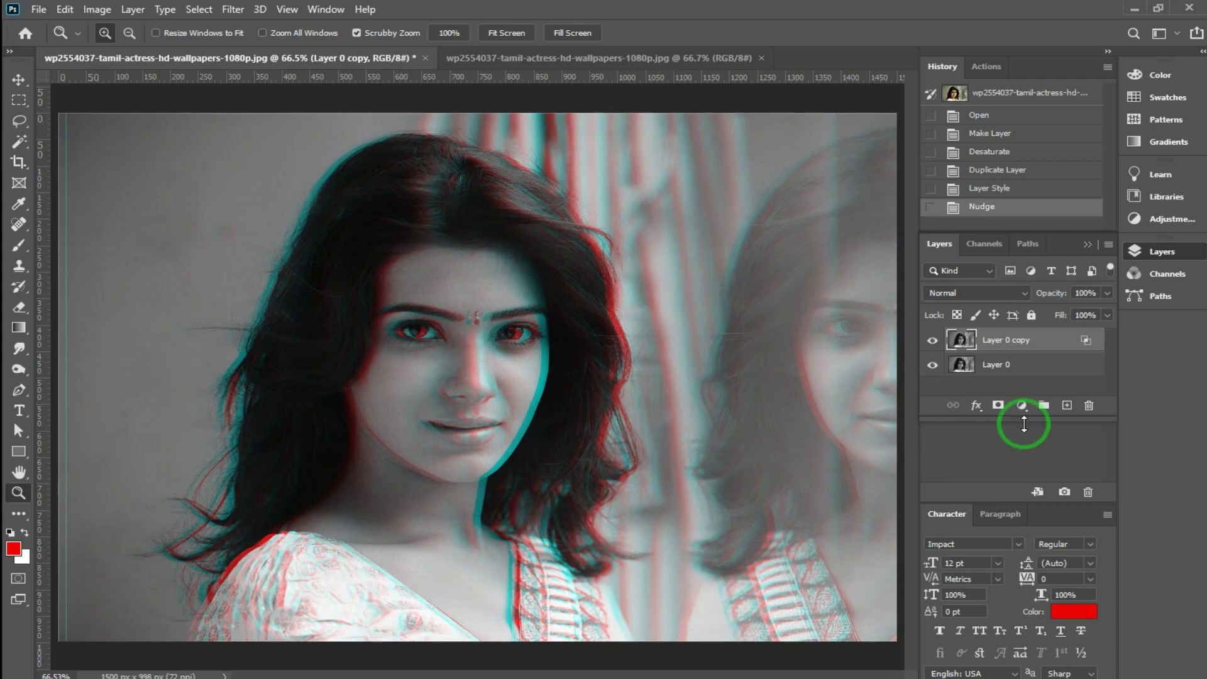
# Add a Pattern Fill layer, initially filled with the first Trees pattern
pyautogui.click(1028, 409)
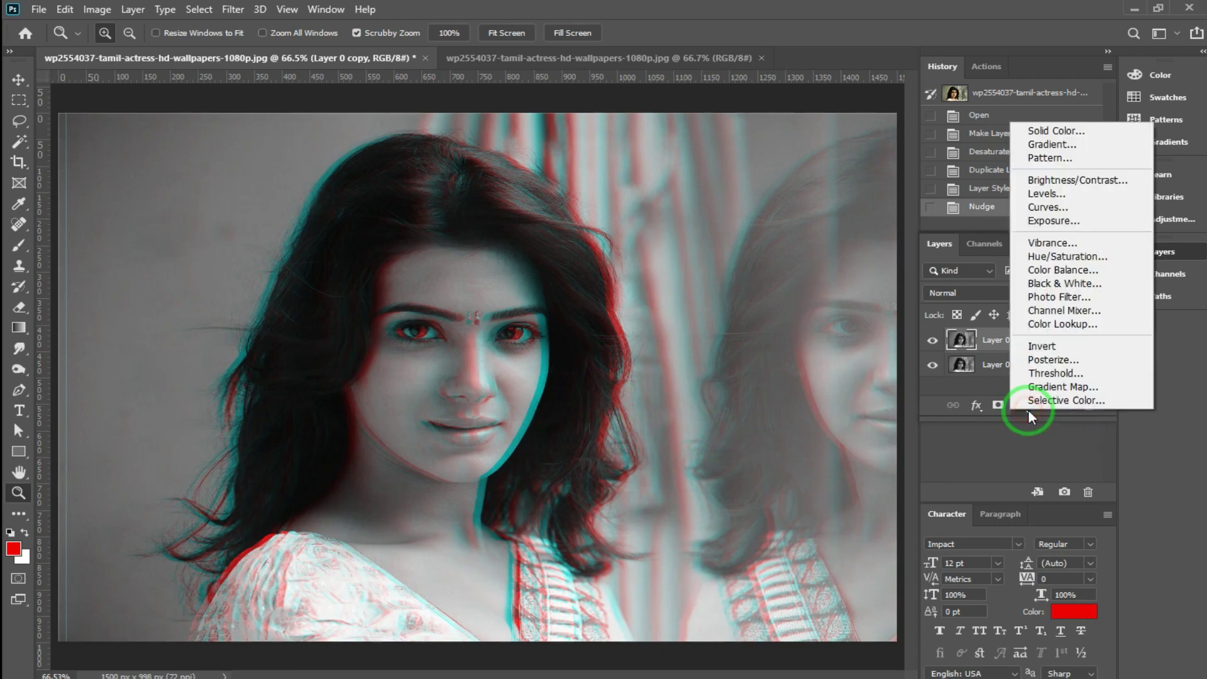
pyautogui.click(1058, 161)
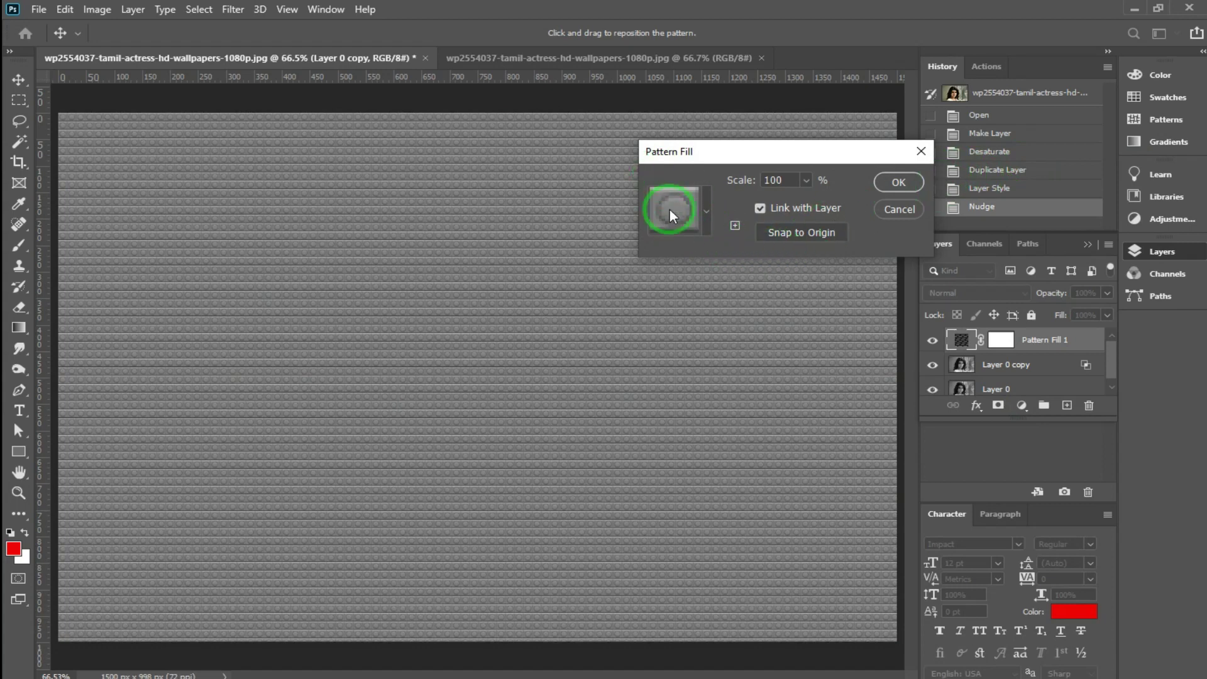
pyautogui.click(706, 212)
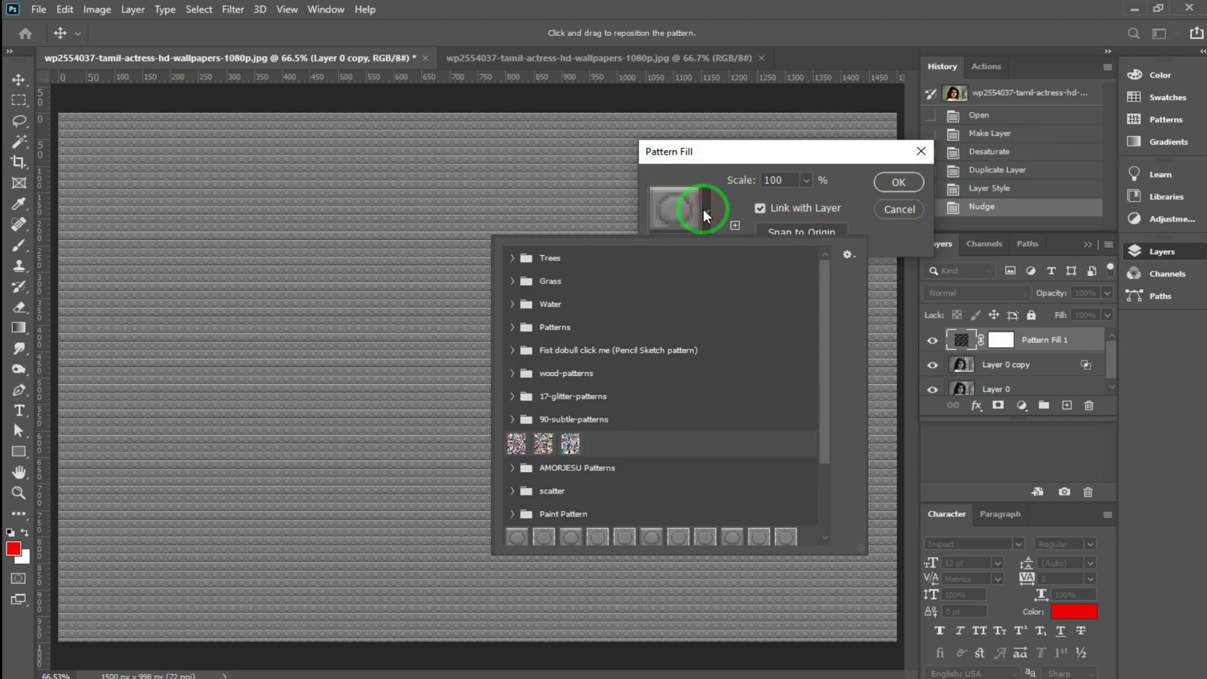
pyautogui.scroll(2, 578, 300)
pyautogui.click(512, 257)
pyautogui.click(539, 280)
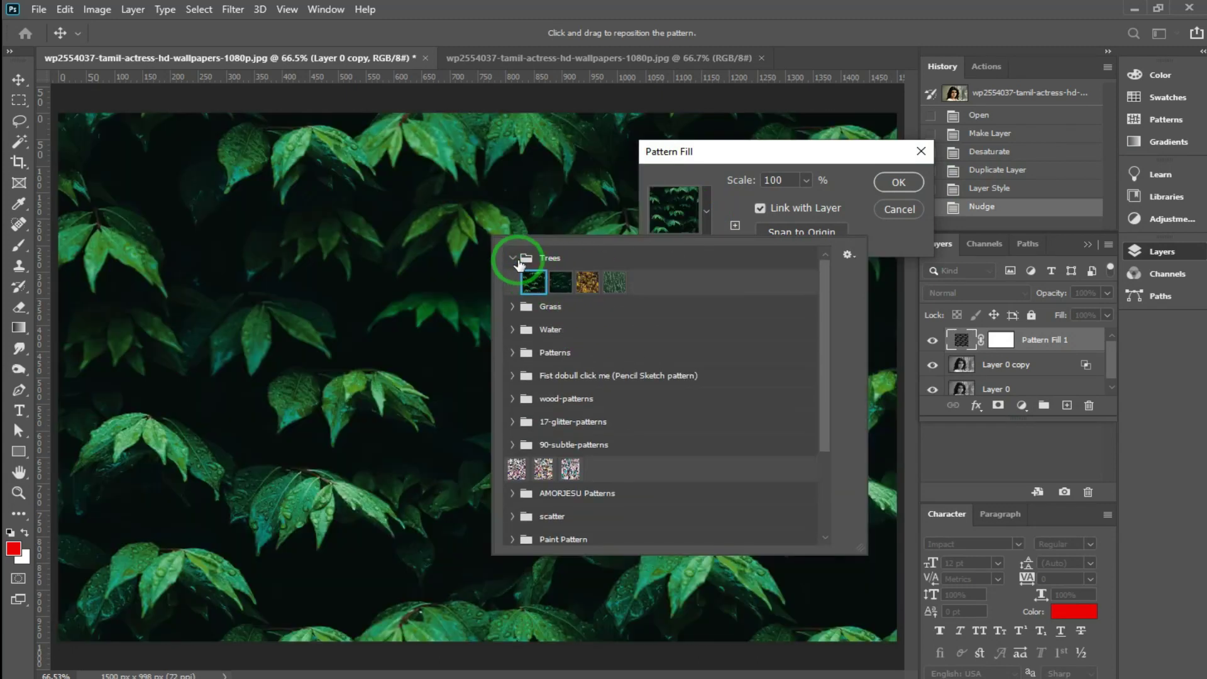
pyautogui.click(511, 257)
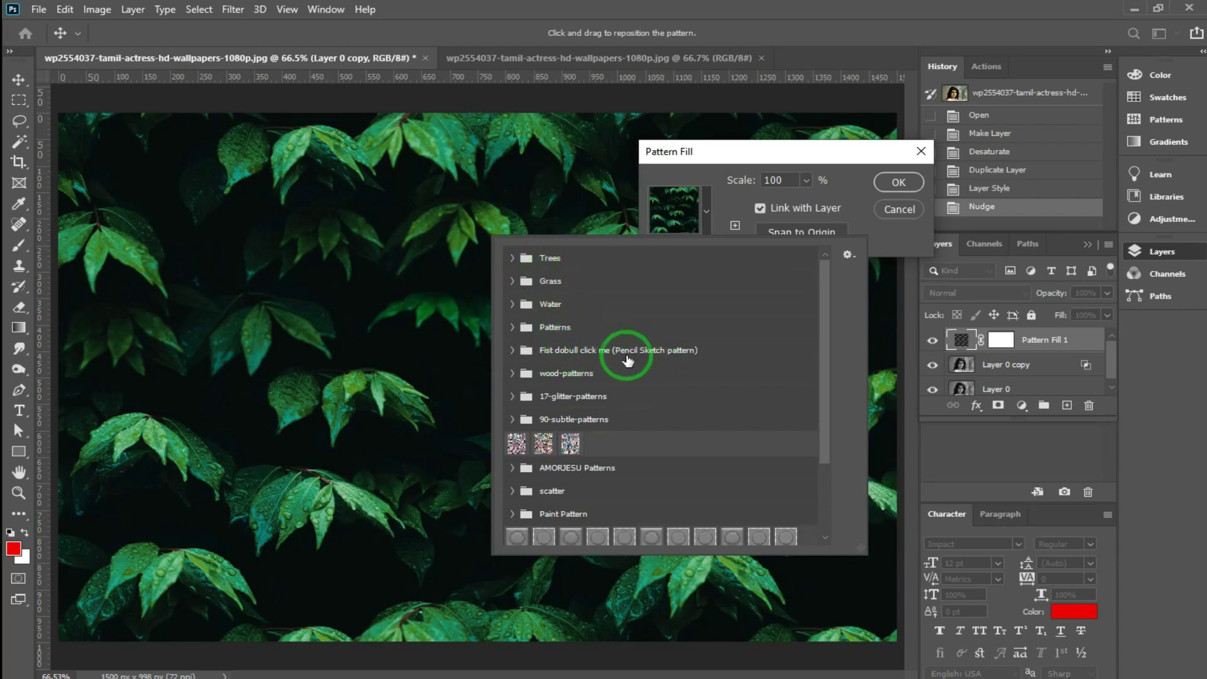
# Expand Legacy Patterns and More > Legacy Patterns > Legacy Default Patterns in the pattern list
pyautogui.scroll(-3, 626, 352)
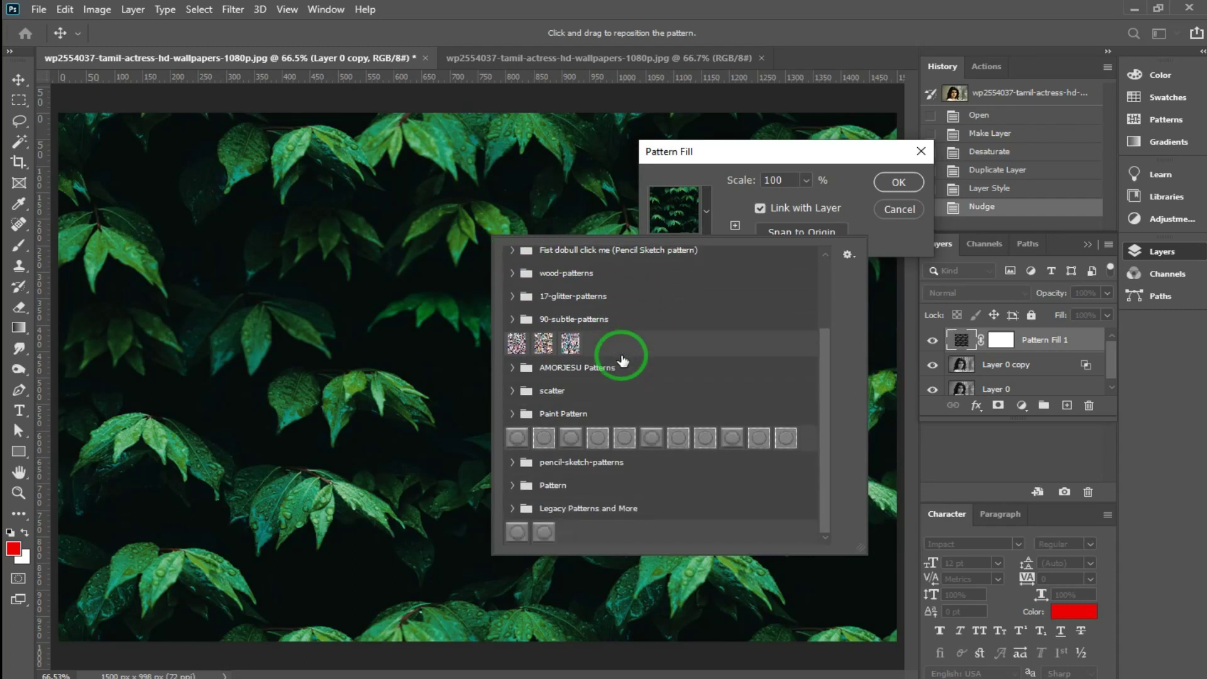
pyautogui.click(512, 508)
pyautogui.scroll(-1, 652, 440)
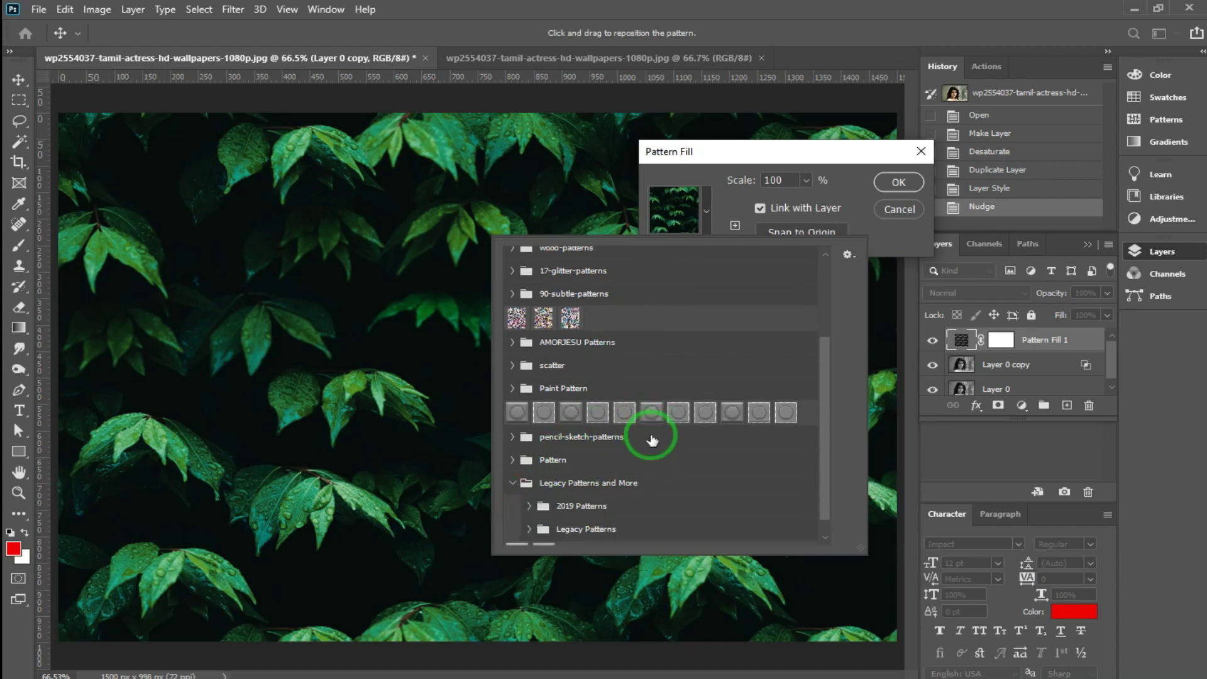
pyautogui.scroll(-1, 652, 440)
pyautogui.click(528, 508)
pyautogui.scroll(-5, 676, 418)
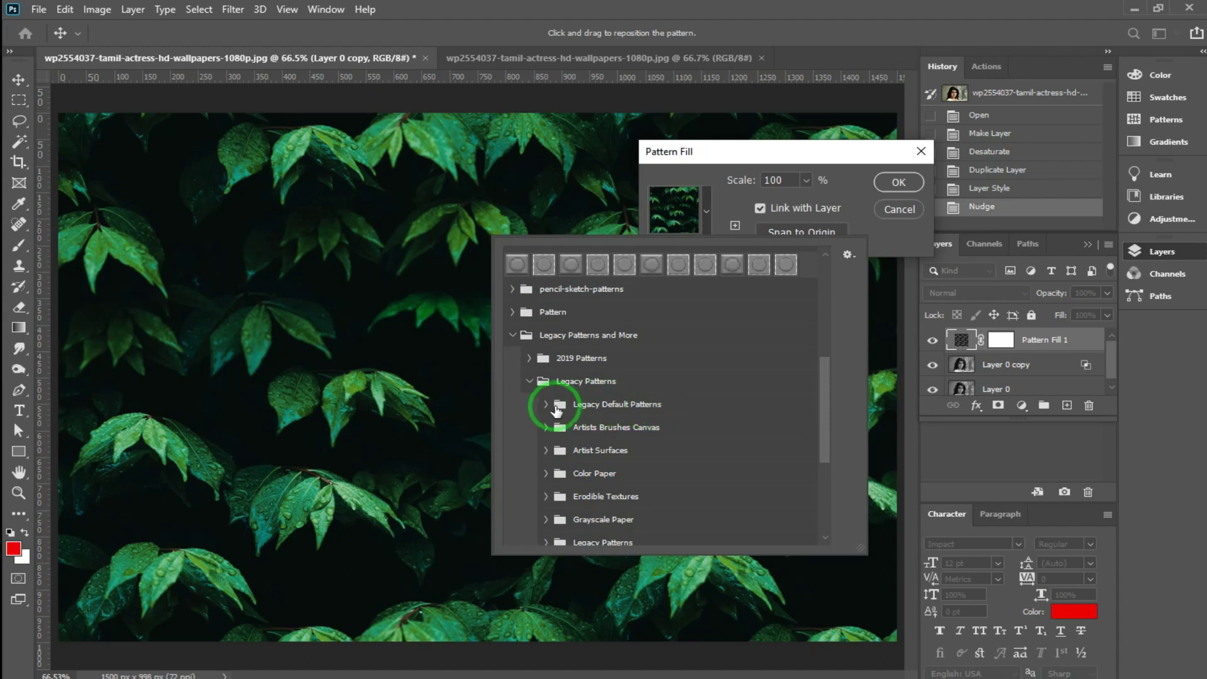
pyautogui.click(545, 405)
pyautogui.scroll(-1, 618, 408)
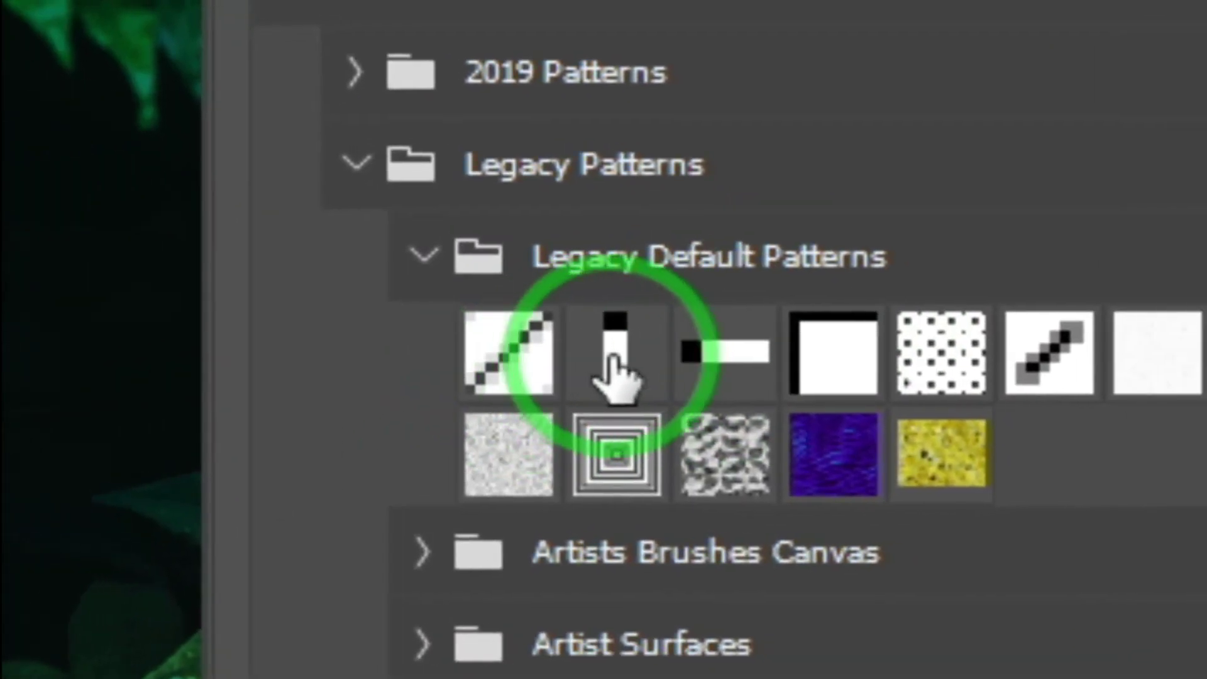
# Fill with the thin horizontal-lines pattern scaled to 177% and confirm
pyautogui.click(463, 406)
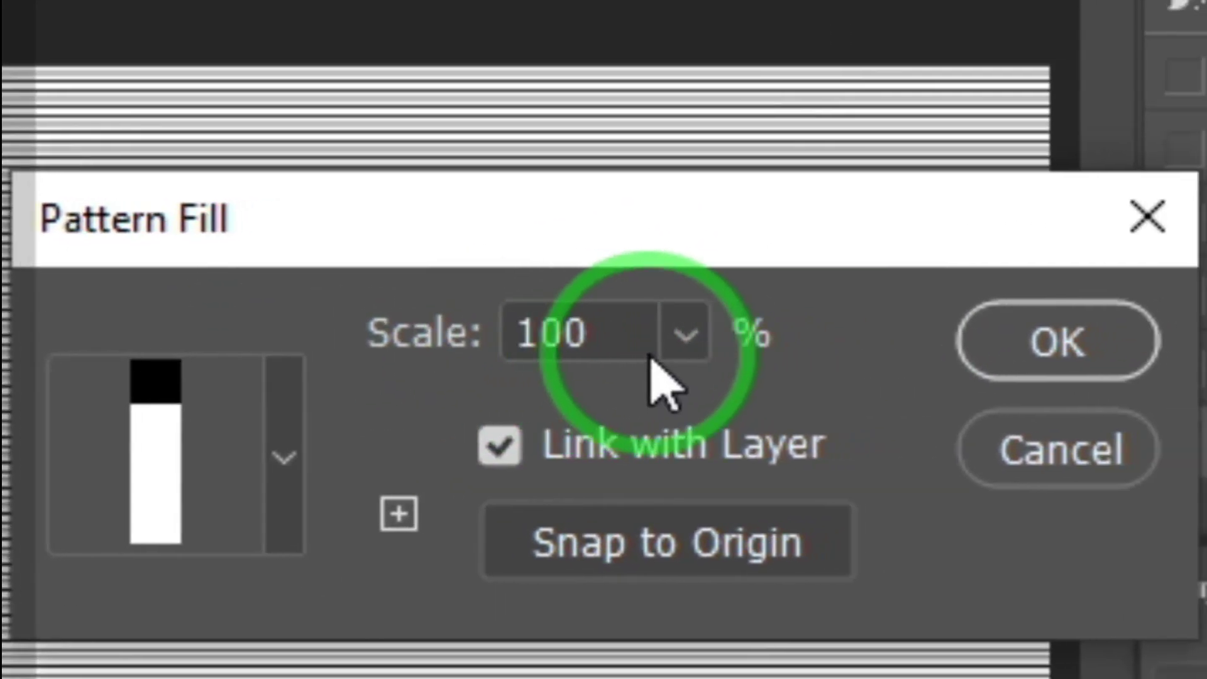
pyautogui.click(591, 342)
pyautogui.moveTo(610, 385); pyautogui.dragTo(651, 357)
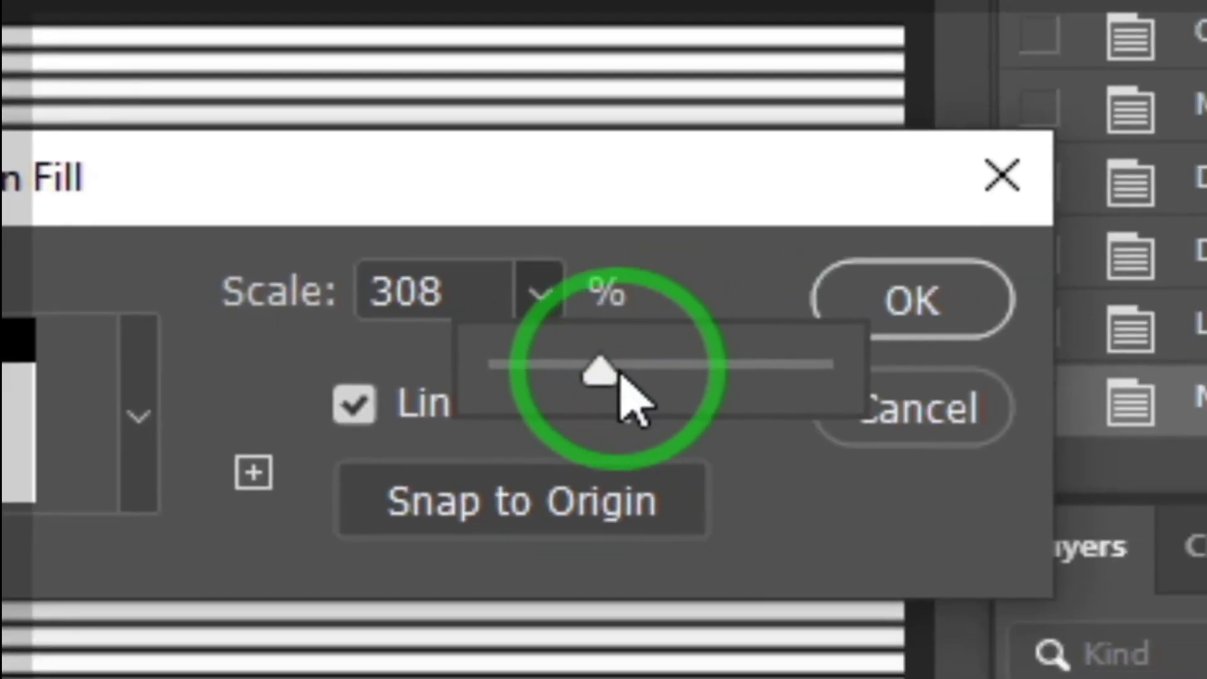
pyautogui.moveTo(620, 369); pyautogui.dragTo(588, 352)
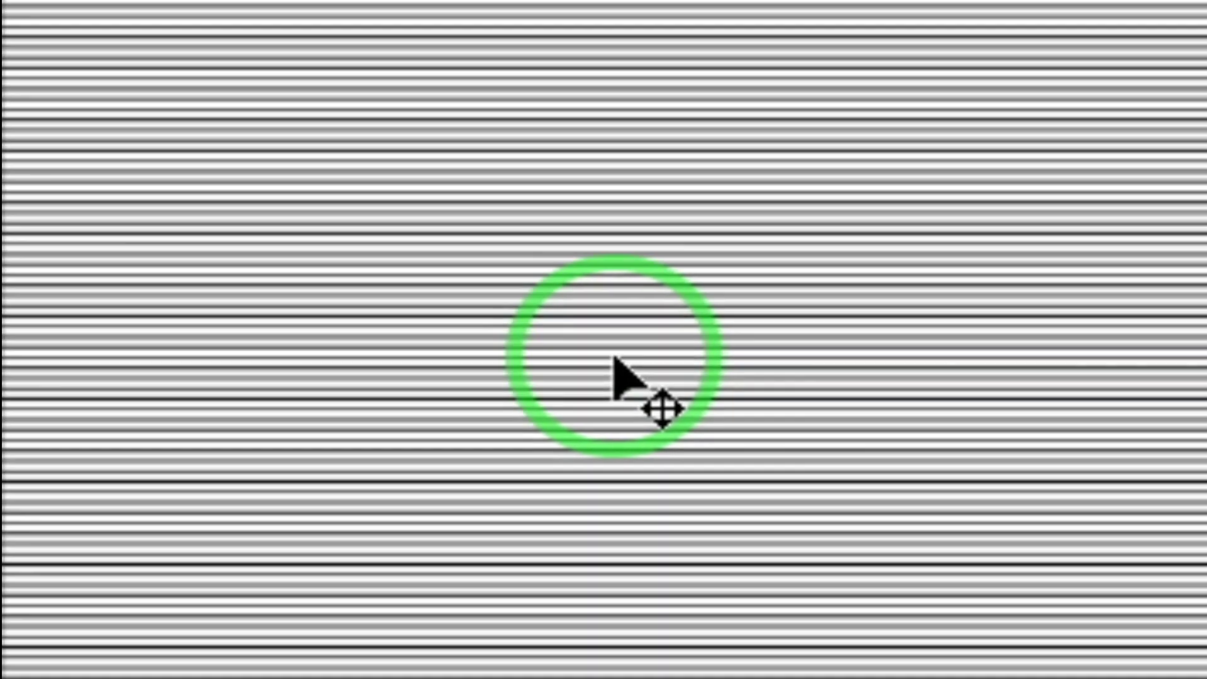
pyautogui.moveTo(639, 342); pyautogui.dragTo(612, 363)
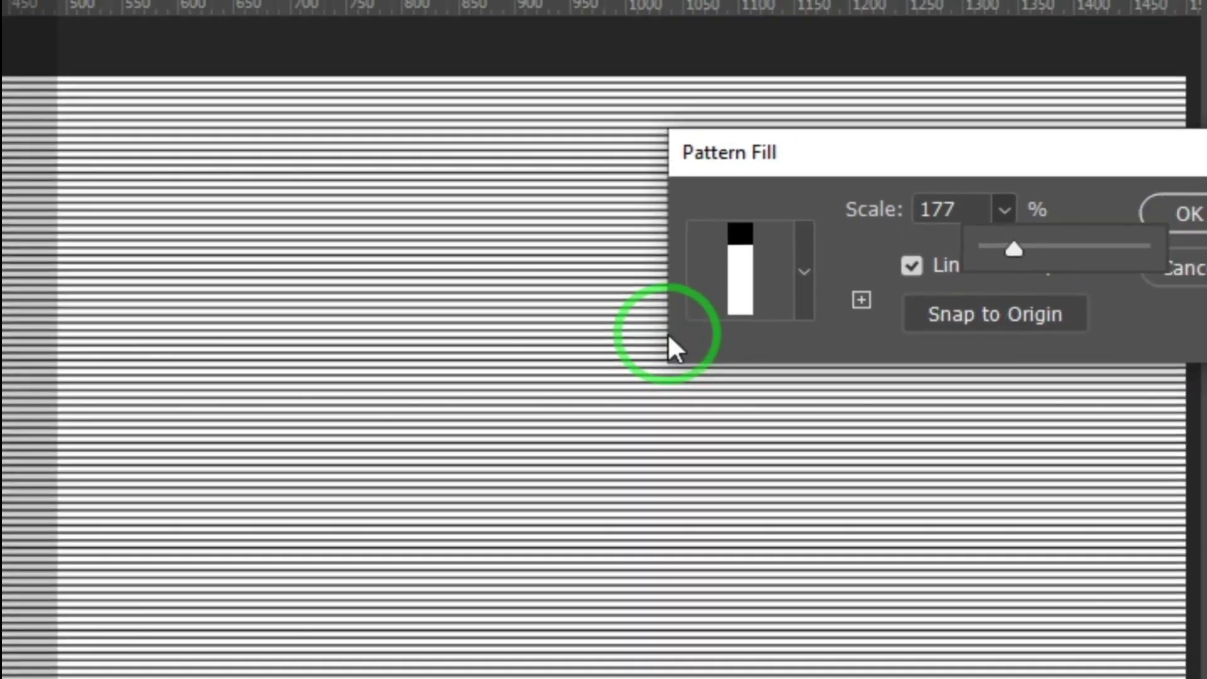
pyautogui.click(1185, 214)
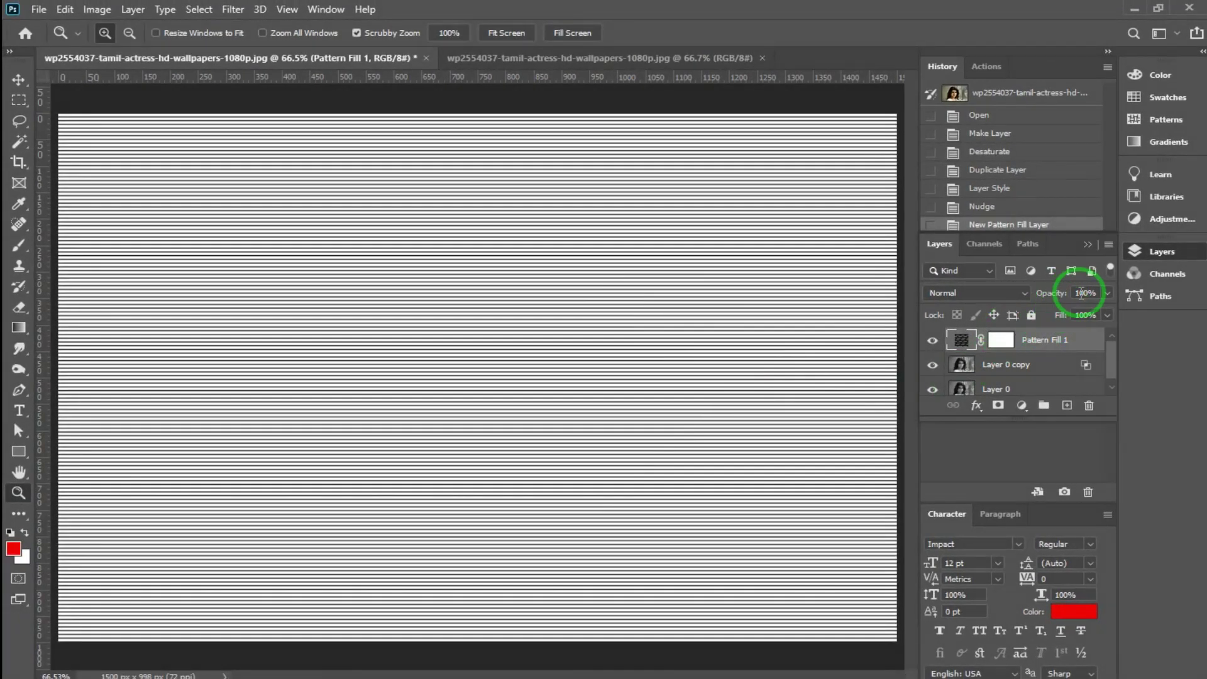
# Set Pattern Fill 1 opacity to 21%, then view the finished glitch reference document
pyautogui.click(1107, 293)
pyautogui.moveTo(1107, 311); pyautogui.dragTo(1048, 313)
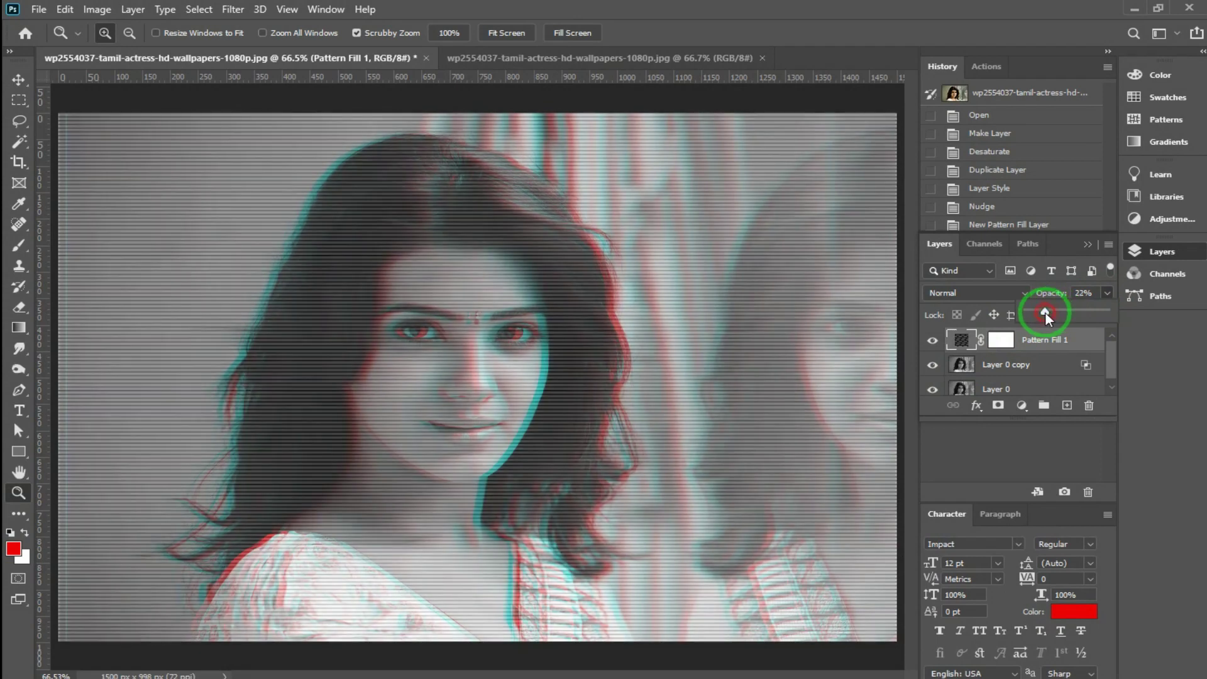
pyautogui.moveTo(1047, 313); pyautogui.dragTo(1044, 315)
pyautogui.moveTo(433, 324); pyautogui.dragTo(525, 337)
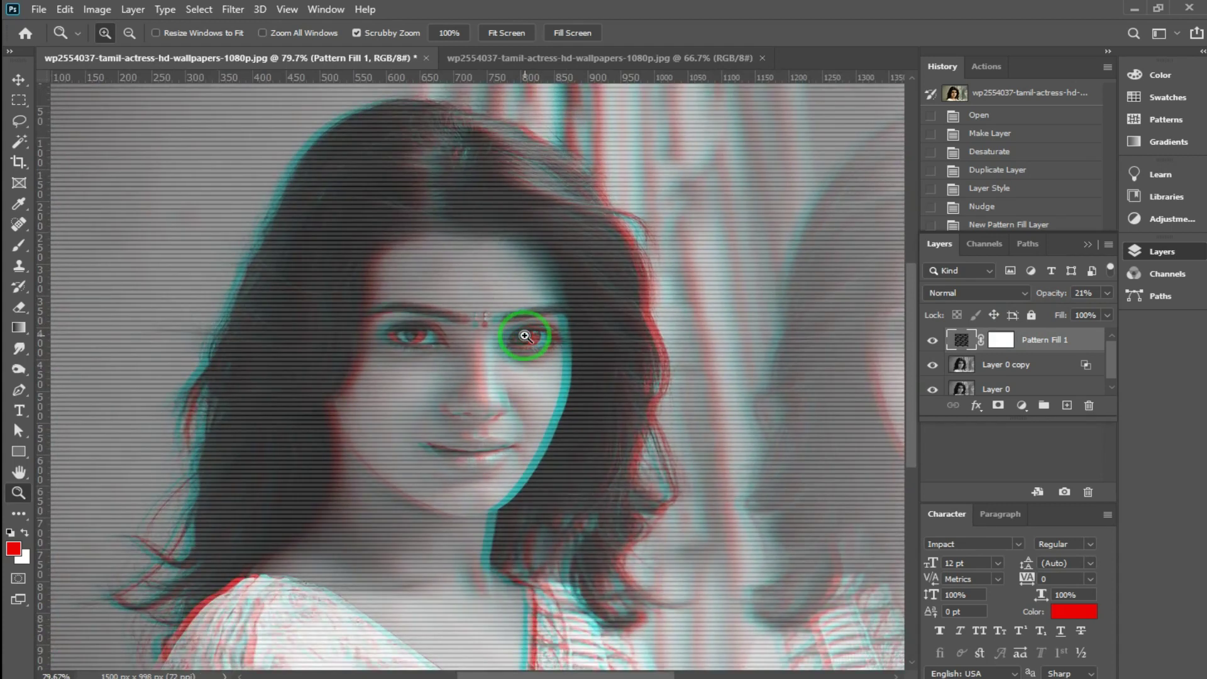
pyautogui.click(538, 57)
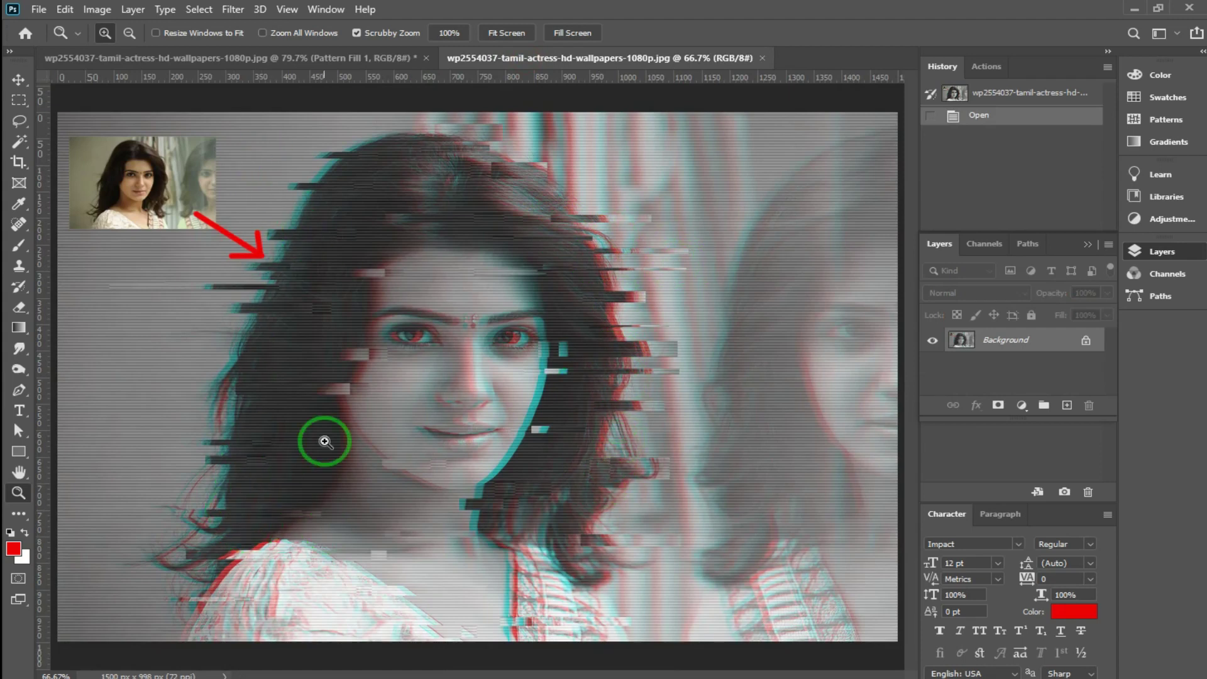
# Return to the portrait and stamp all visible layers into Layer 1 with Ctrl+Alt+Shift+E
pyautogui.click(259, 55)
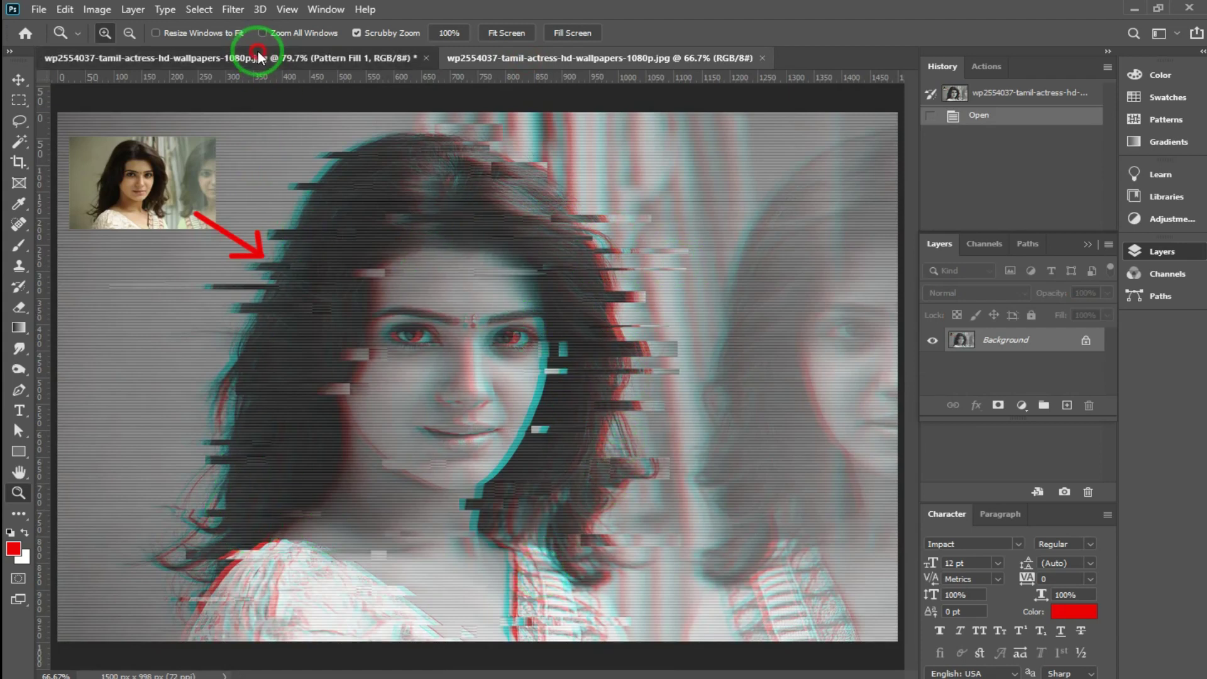
pyautogui.click(516, 305)
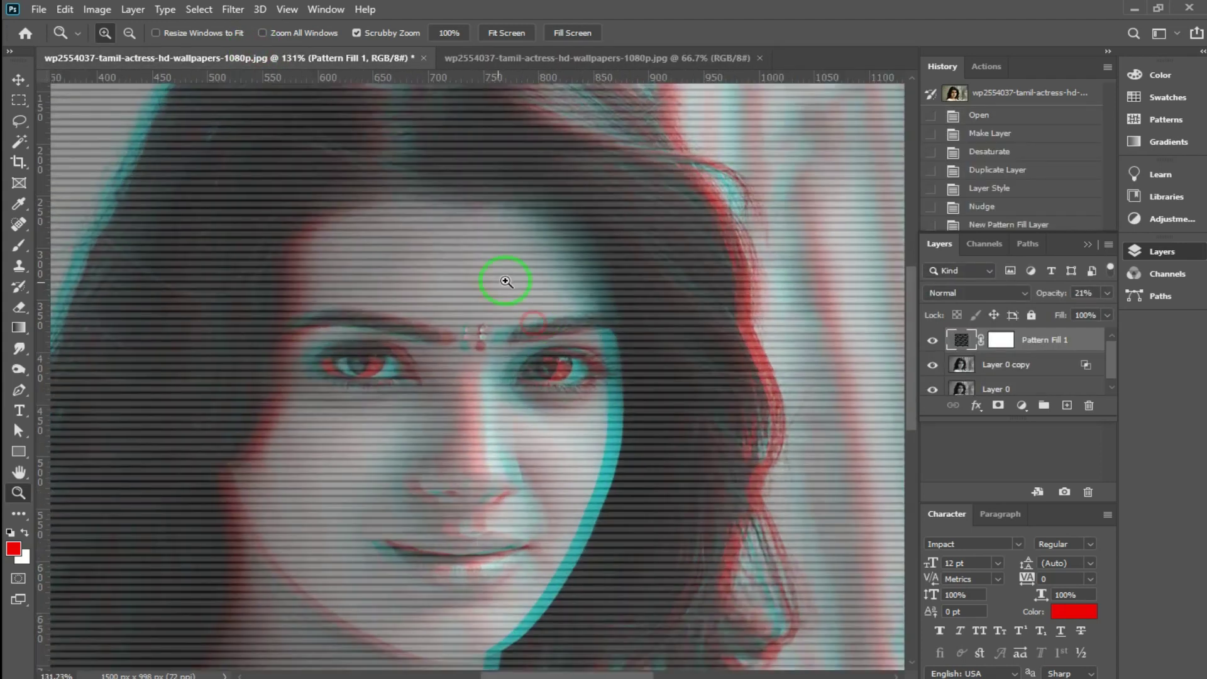
pyautogui.click(664, 349)
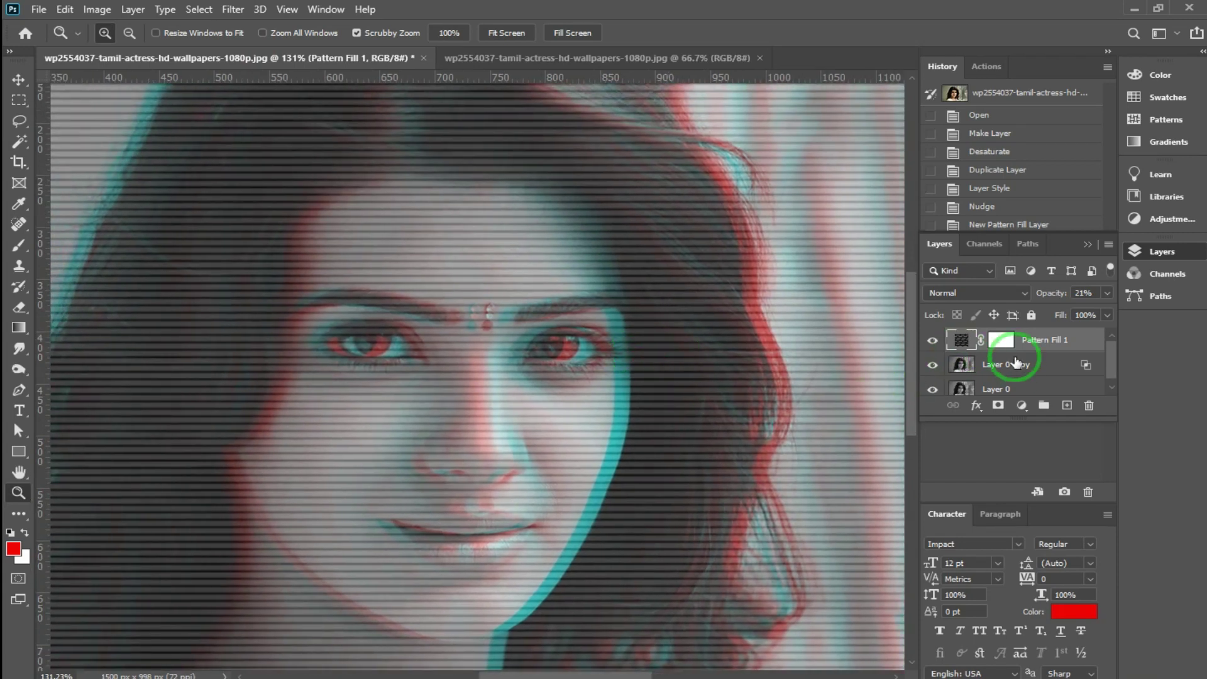
pyautogui.click(1003, 339)
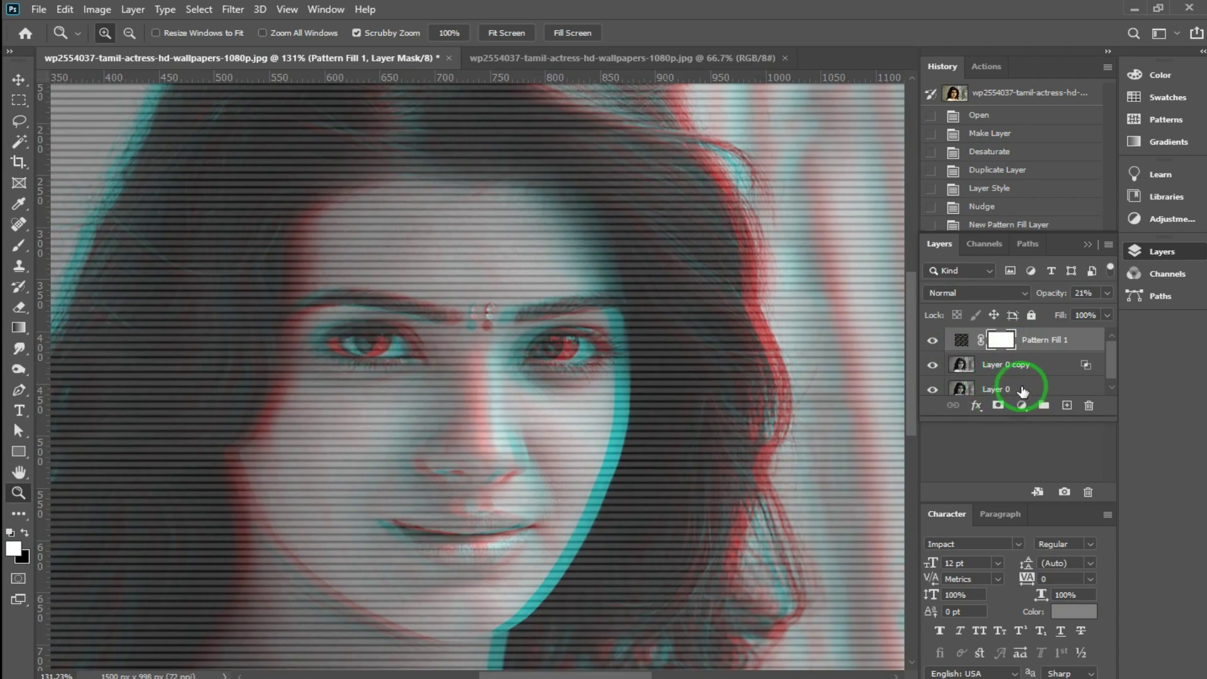
pyautogui.click(1022, 389)
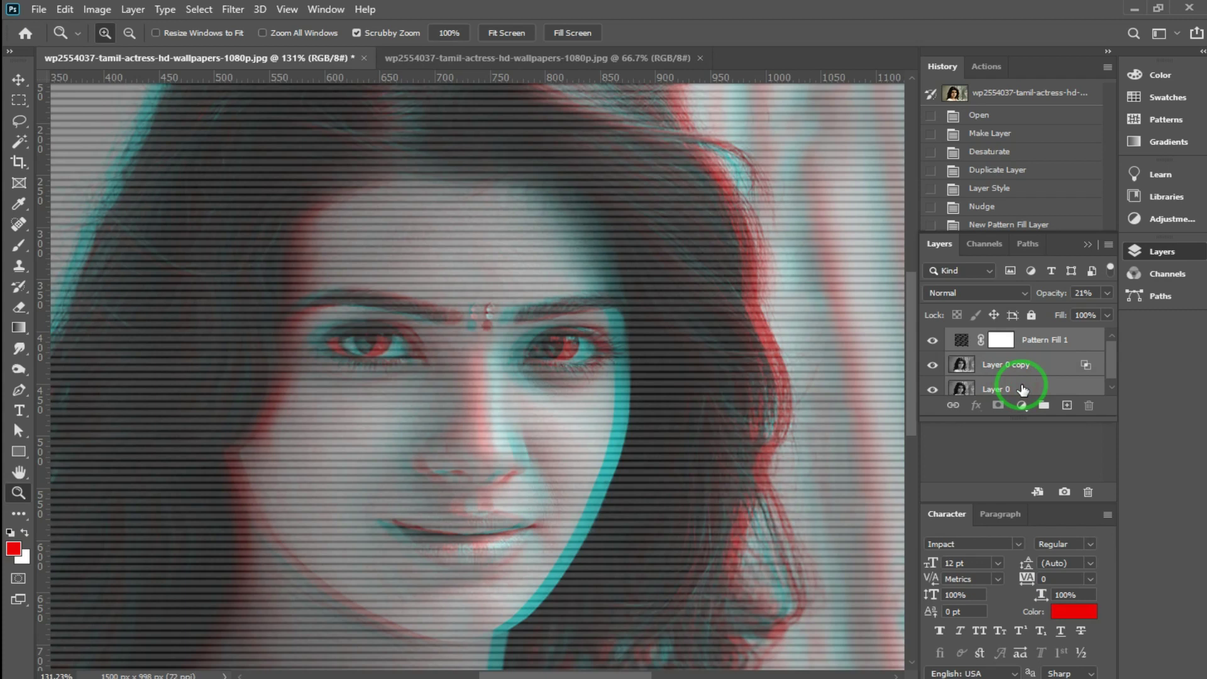
pyautogui.hotkey('ctrl', 'j')
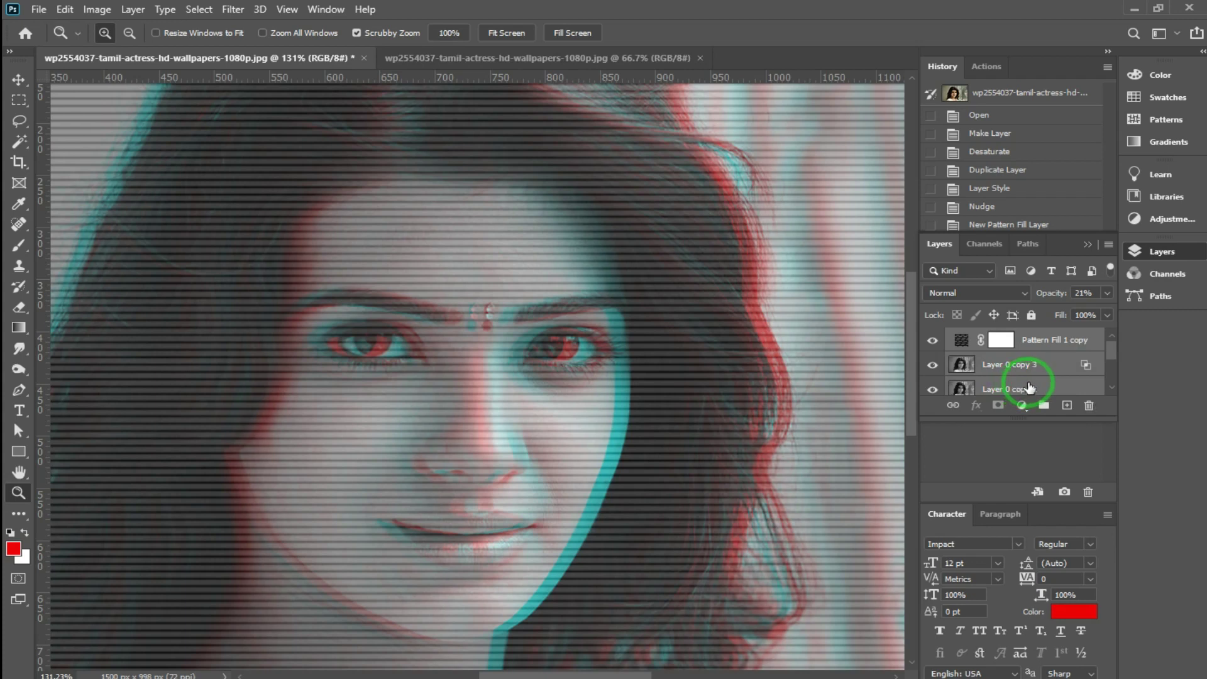
pyautogui.hotkey('ctrl', 'e')
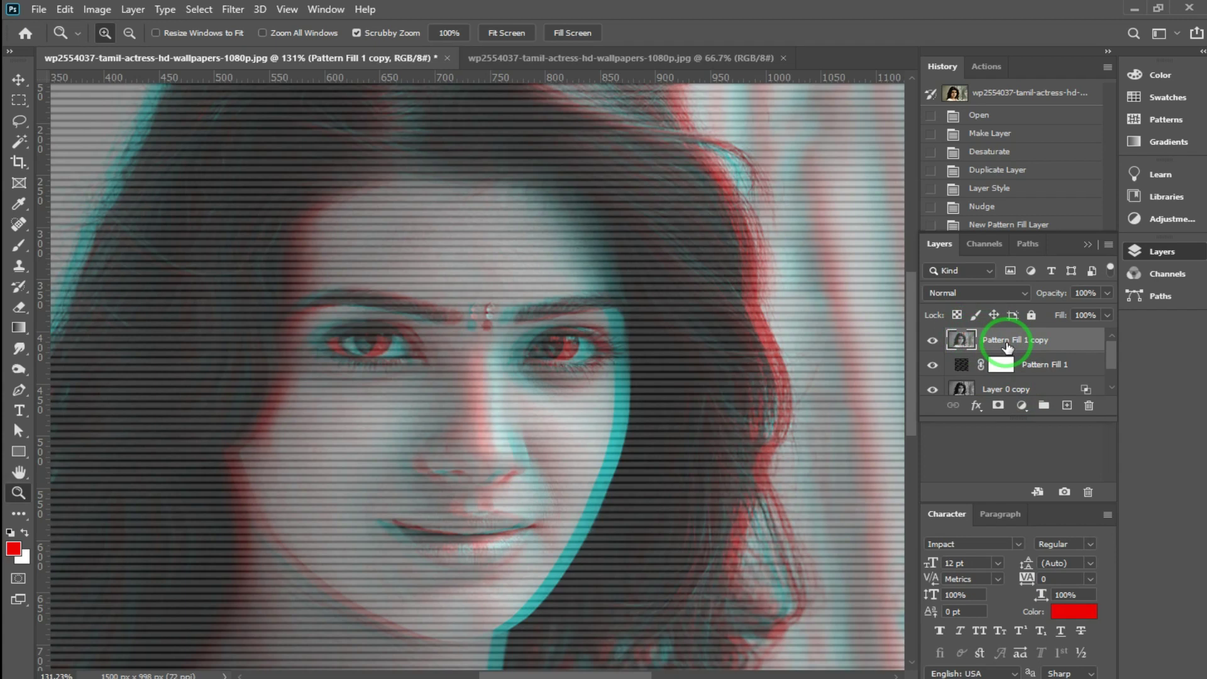
pyautogui.hotkey('ctrl', 'z')
pyautogui.hotkey('ctrl', 'z')
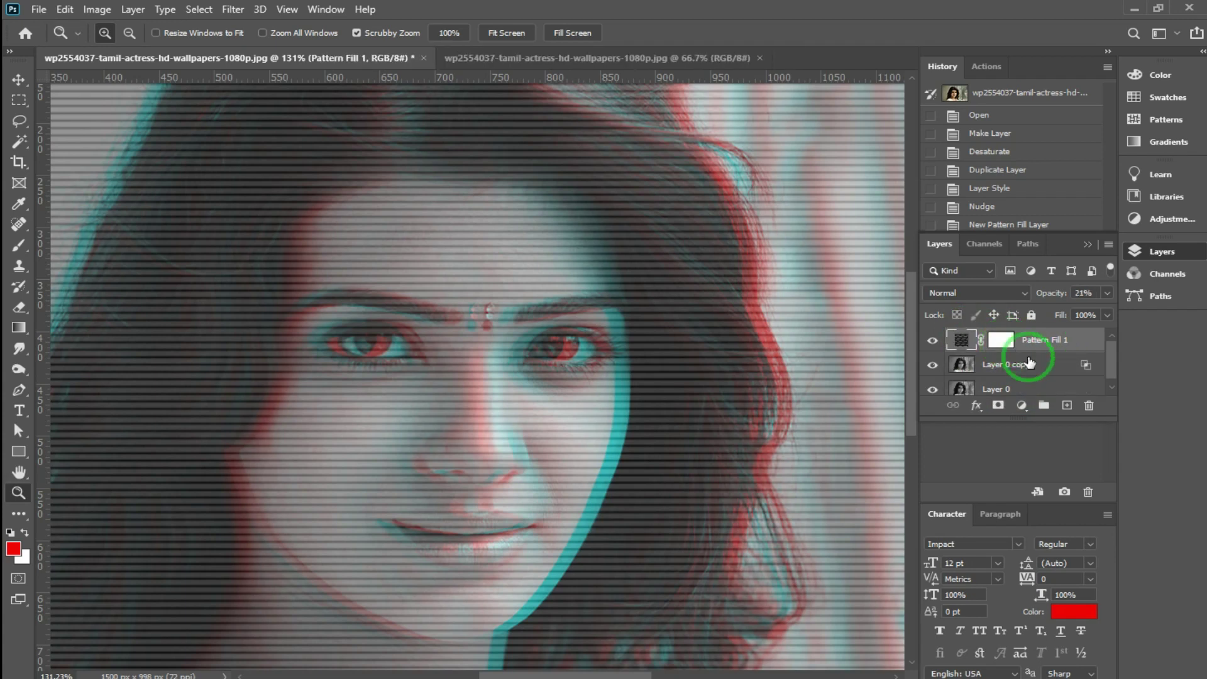
pyautogui.click(1024, 342)
pyautogui.hotkey('ctrl', 'shift', 'alt', 'e')
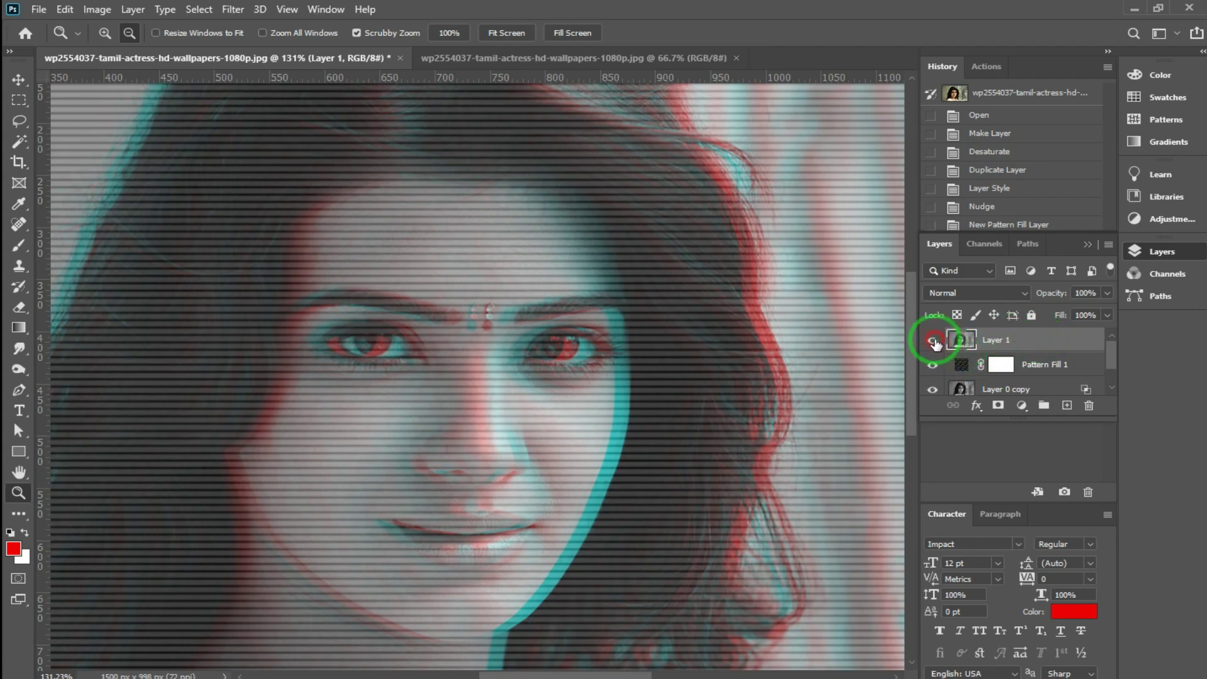
pyautogui.moveTo(1037, 370)
pyautogui.mouseDown()
pyautogui.moveTo(1018, 347)
pyautogui.moveTo(984, 358)
pyautogui.moveTo(985, 340)
pyautogui.moveTo(974, 341)
pyautogui.mouseUp()
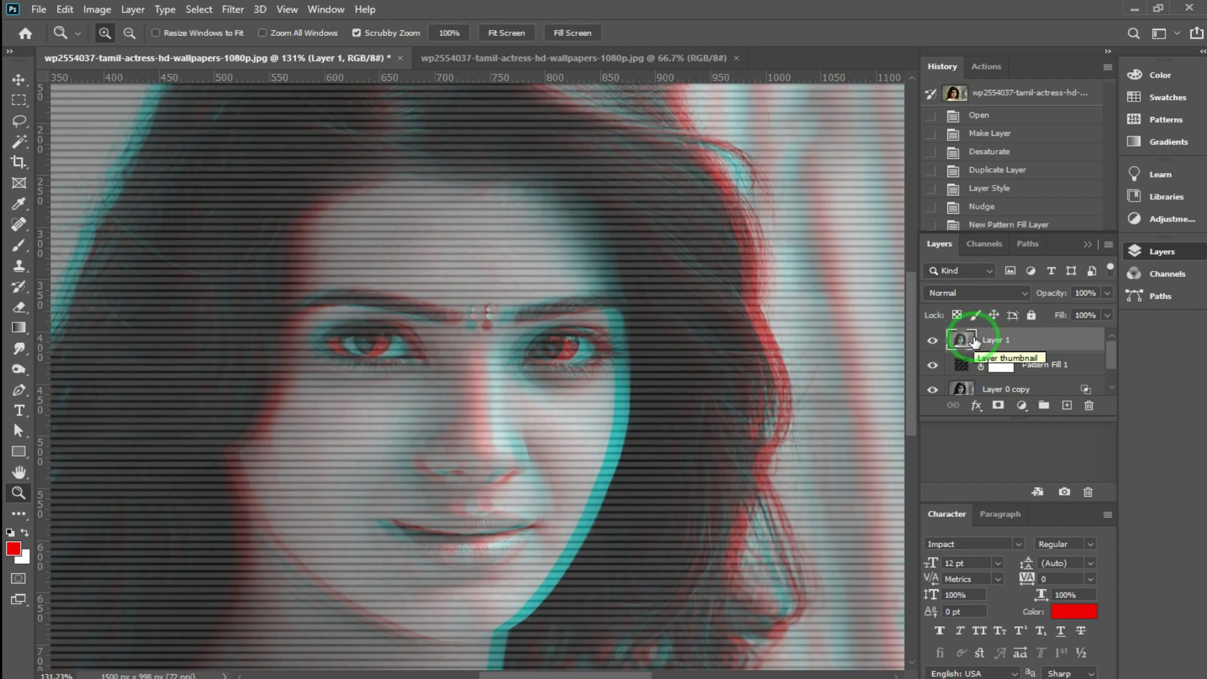
pyautogui.hotkey('ctrl', '0')
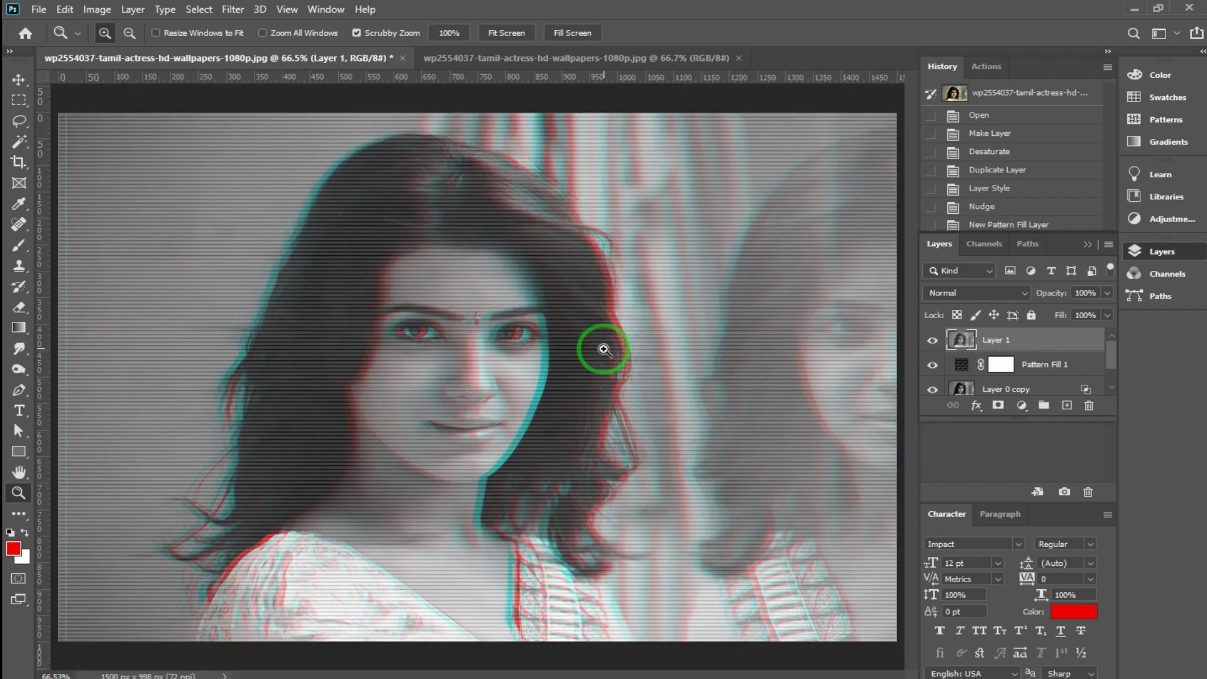
pyautogui.click(528, 58)
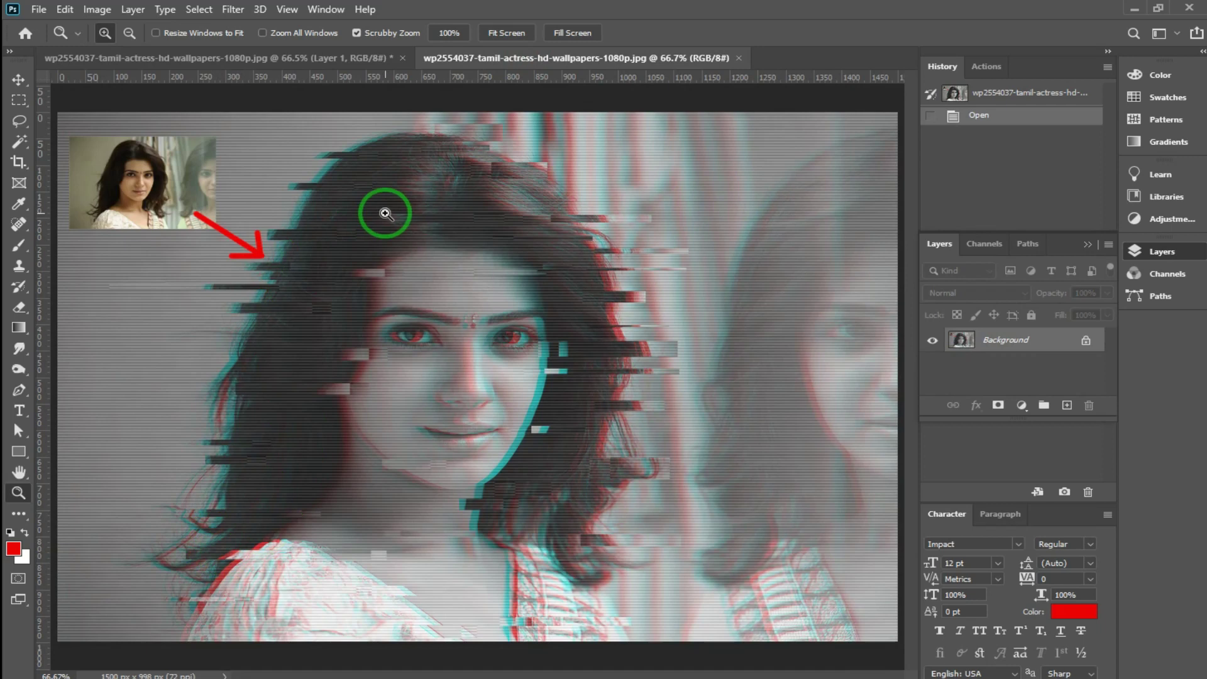
pyautogui.click(227, 63)
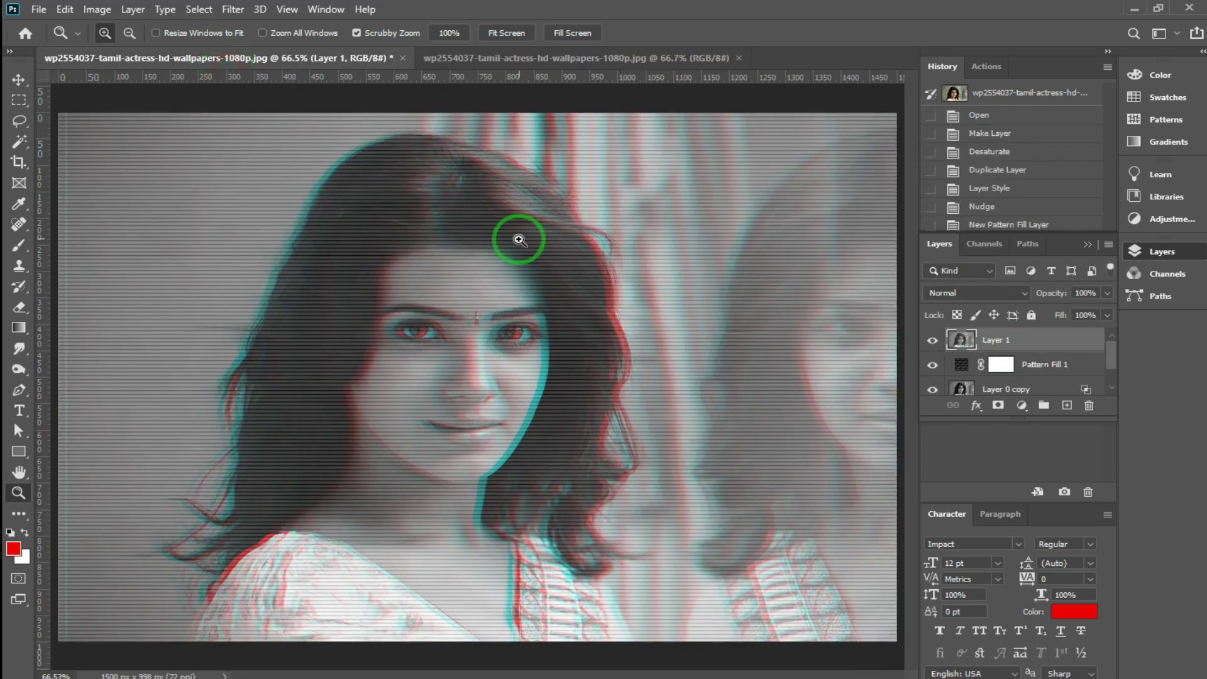
# Zoom in and marquee-select a thin 221 × 9 px strip across the top of the hair
pyautogui.moveTo(280, 227); pyautogui.dragTo(377, 252)
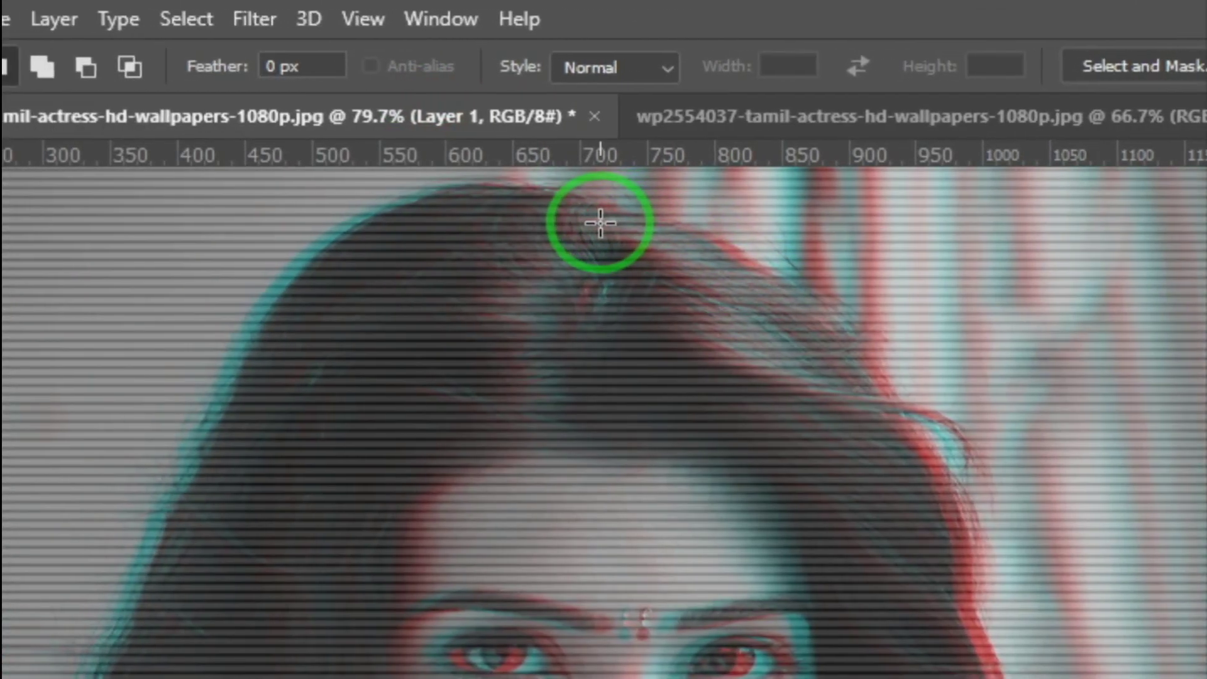
pyautogui.moveTo(591, 226); pyautogui.dragTo(886, 232)
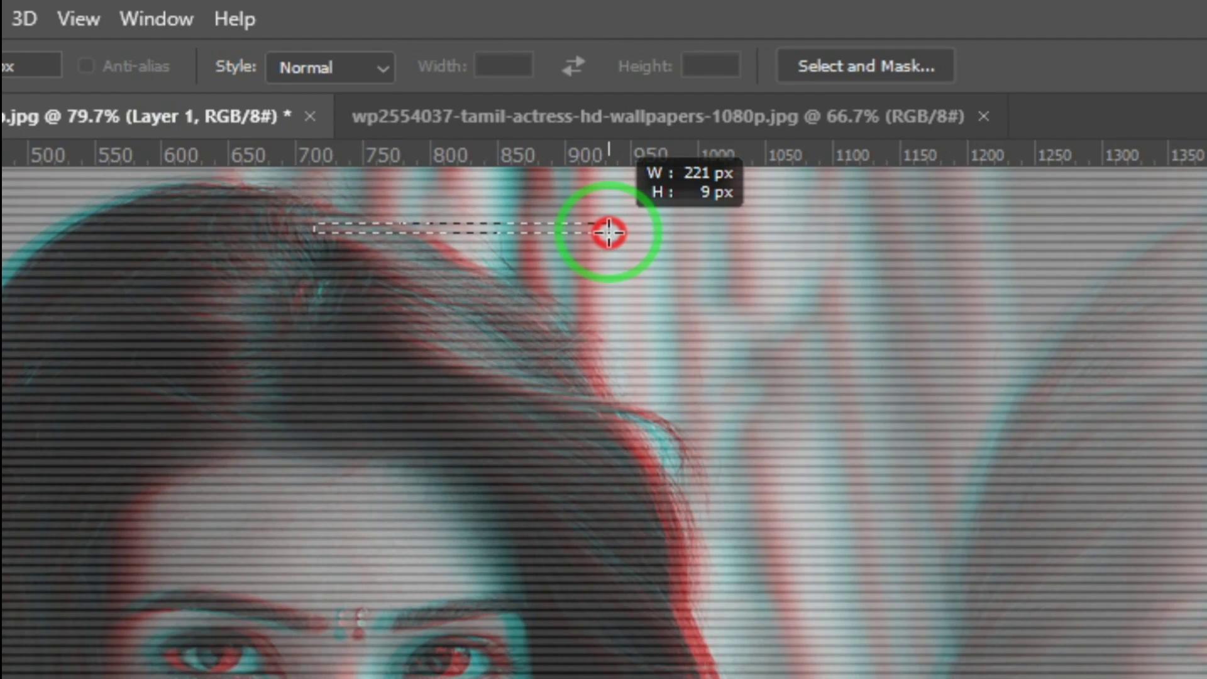
pyautogui.moveTo(608, 232); pyautogui.dragTo(609, 232)
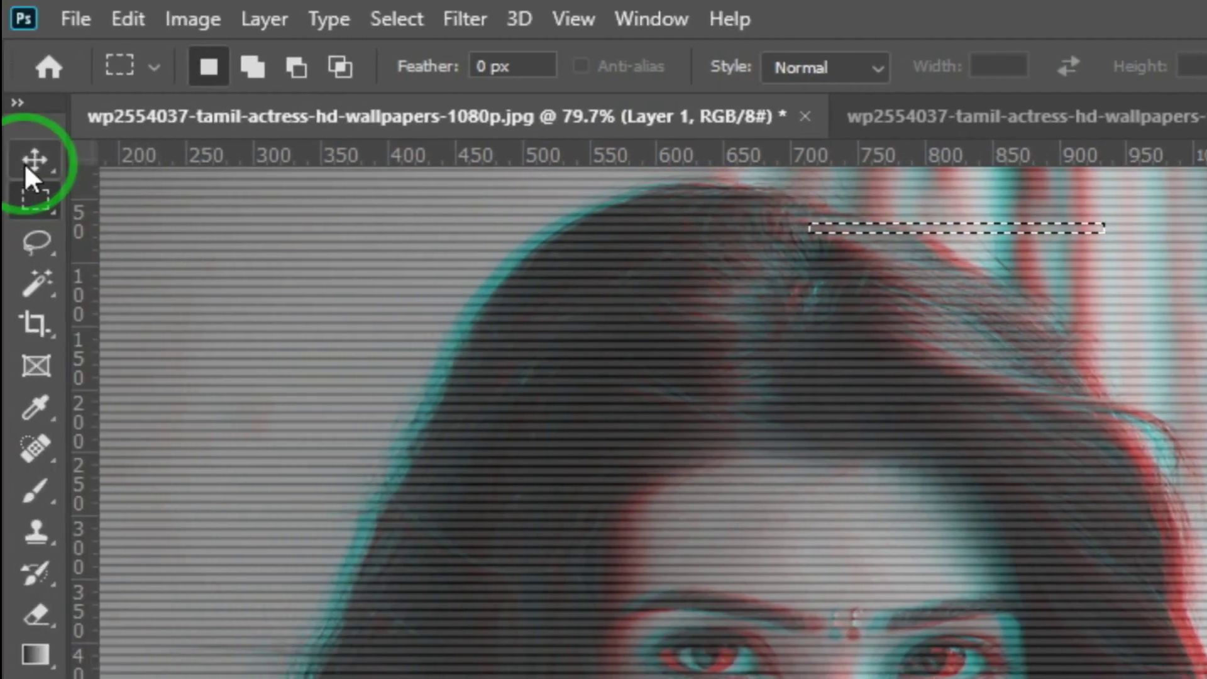
# Shift the selected strip about 35 px sideways with the Move tool, then deselect
pyautogui.click(24, 162)
pyautogui.rightClick(24, 160)
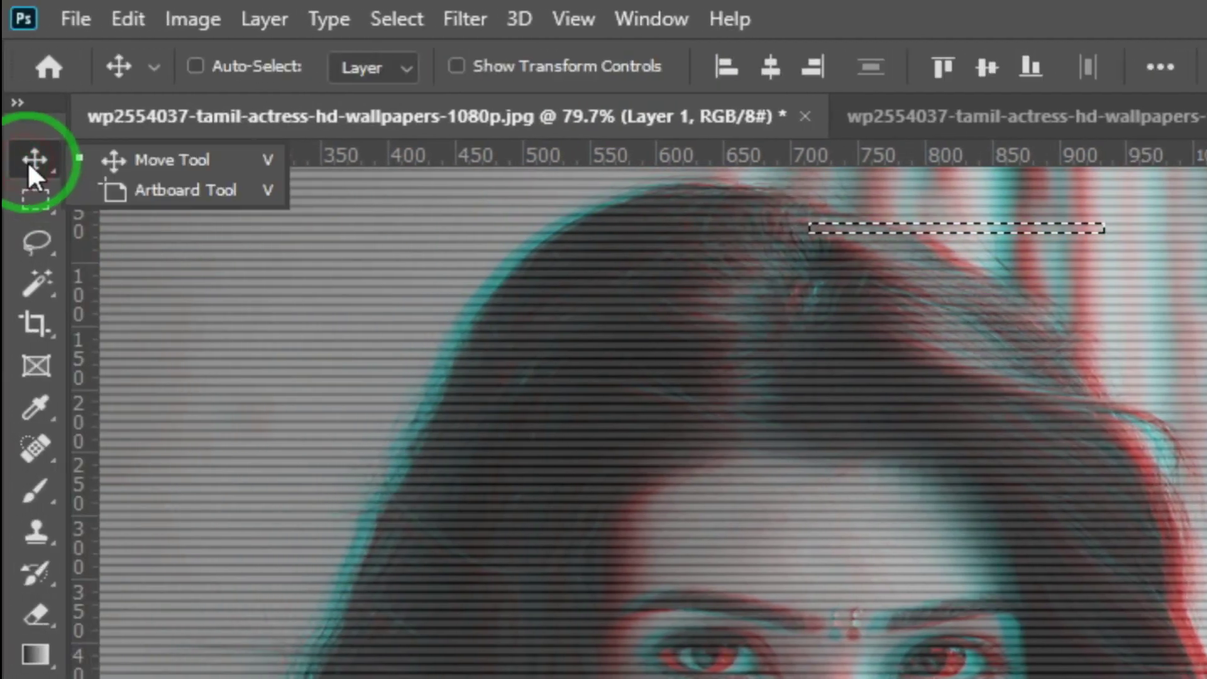
pyautogui.click(105, 167)
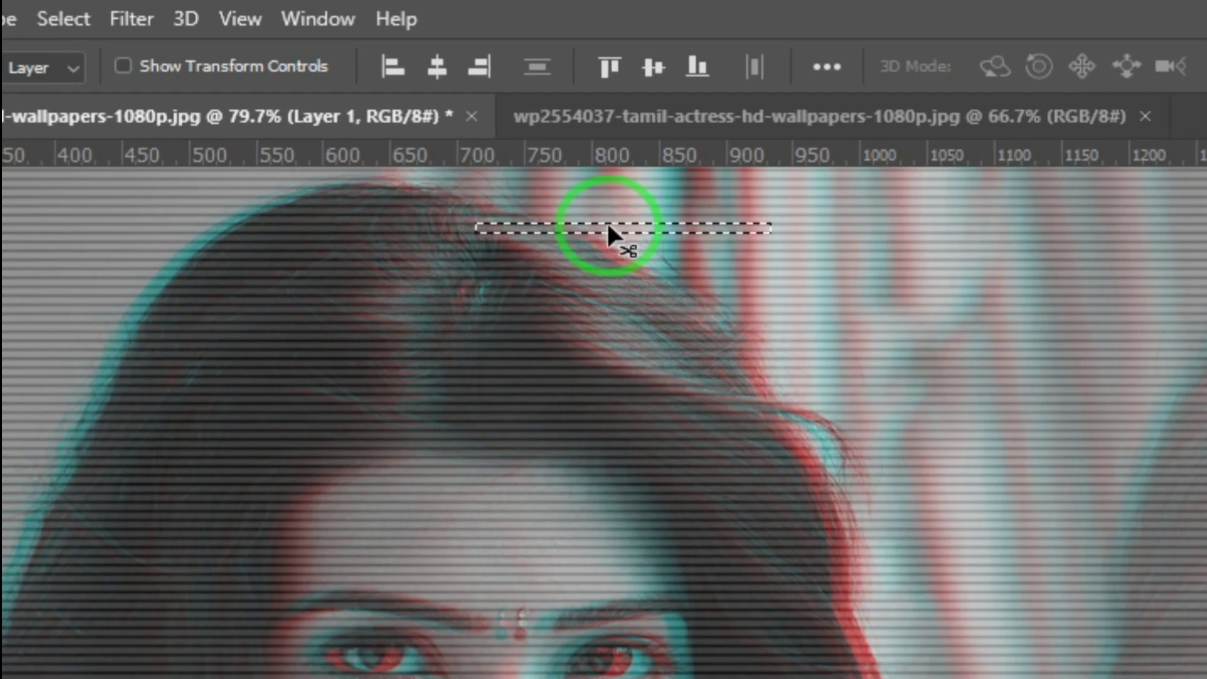
pyautogui.click(607, 230)
pyautogui.moveTo(608, 231)
pyautogui.mouseDown()
pyautogui.moveTo(651, 238)
pyautogui.moveTo(609, 228)
pyautogui.moveTo(608, 262)
pyautogui.moveTo(607, 252)
pyautogui.mouseUp()
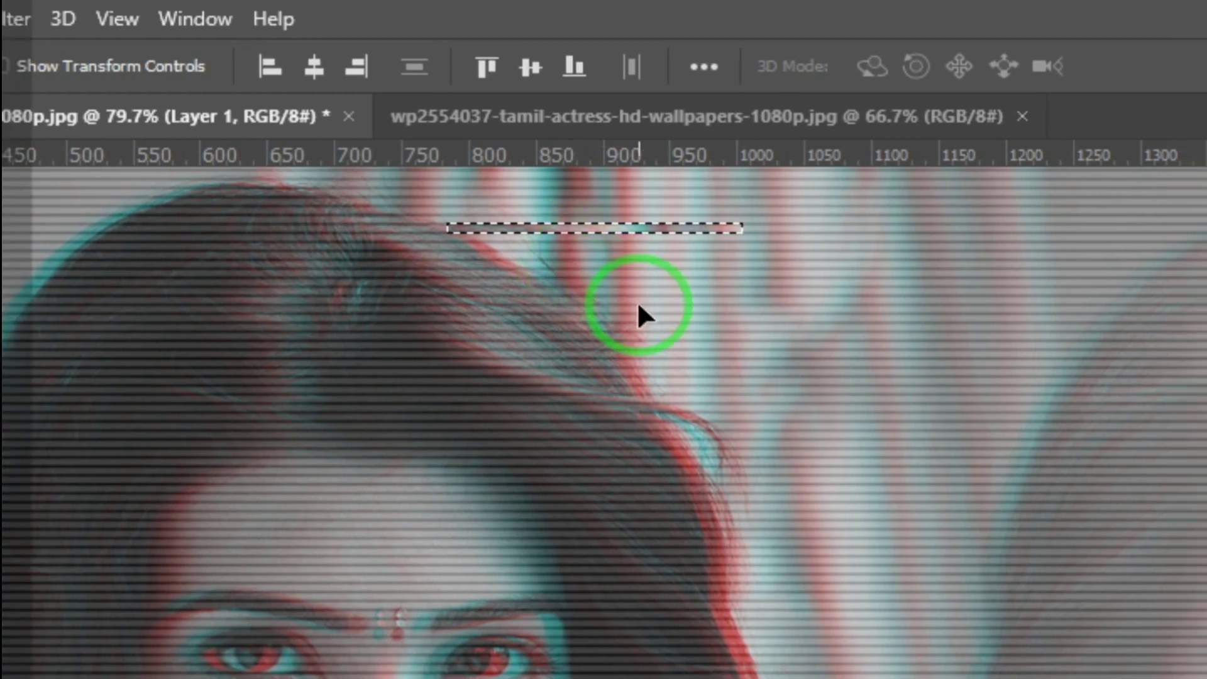
pyautogui.hotkey('ctrl', 'd')
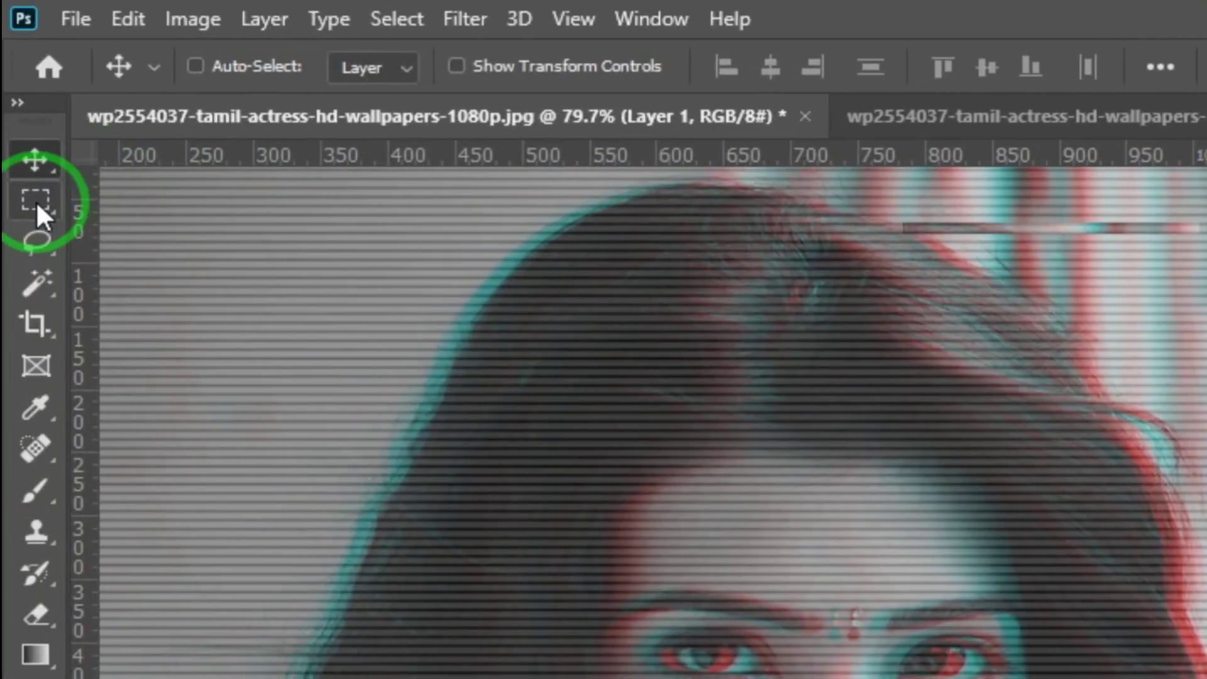
# Select a thin 121 by 18 px strip of hair near the top of the head
pyautogui.click(35, 197)
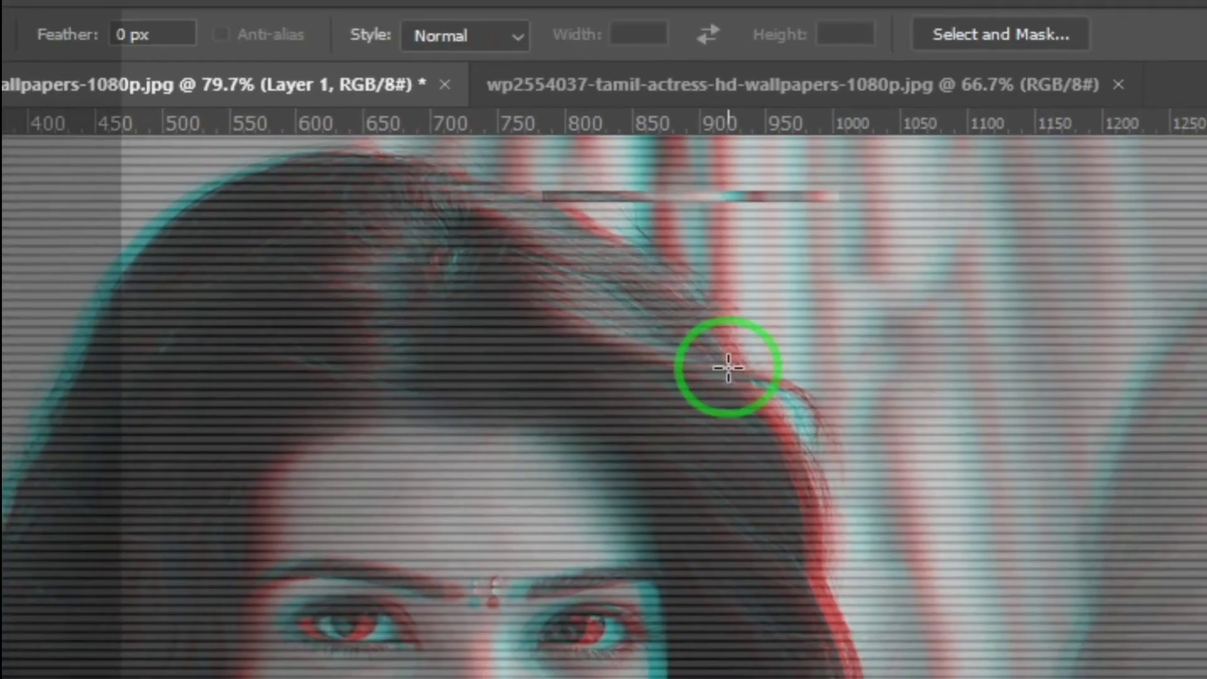
pyautogui.moveTo(672, 346); pyautogui.dragTo(833, 367)
pyautogui.moveTo(609, 358); pyautogui.dragTo(609, 358)
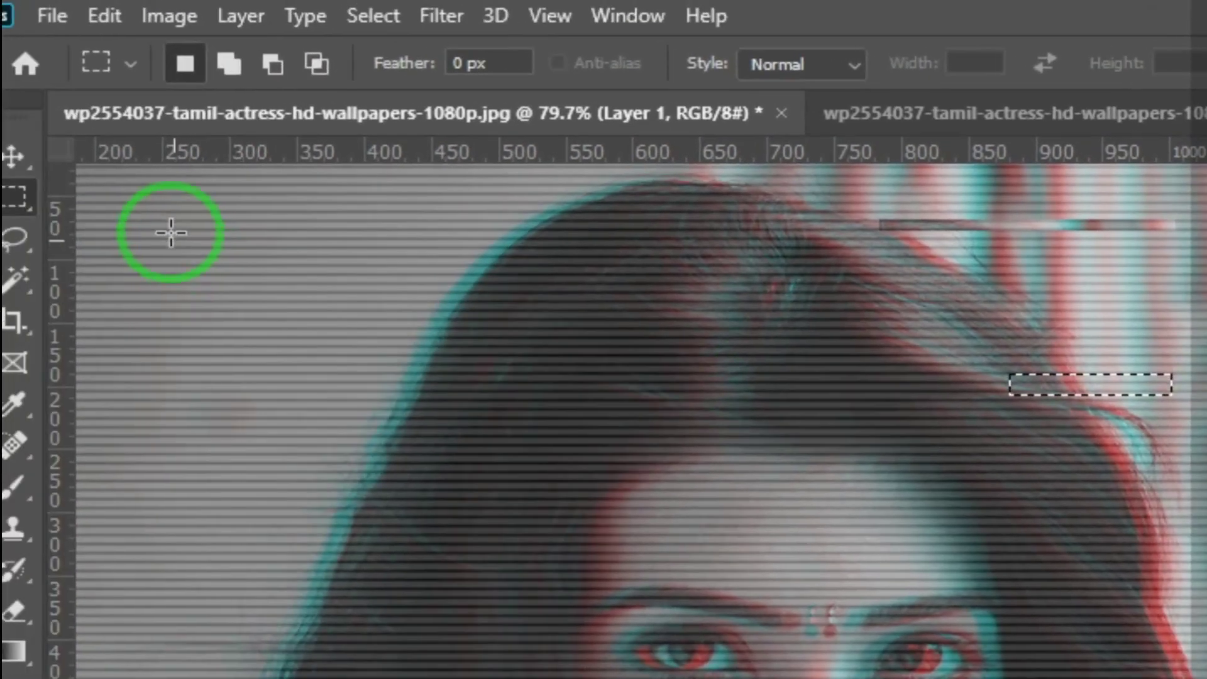
# Shift the hair slice about 25 px right with the Move tool, then deselect
pyautogui.click(33, 161)
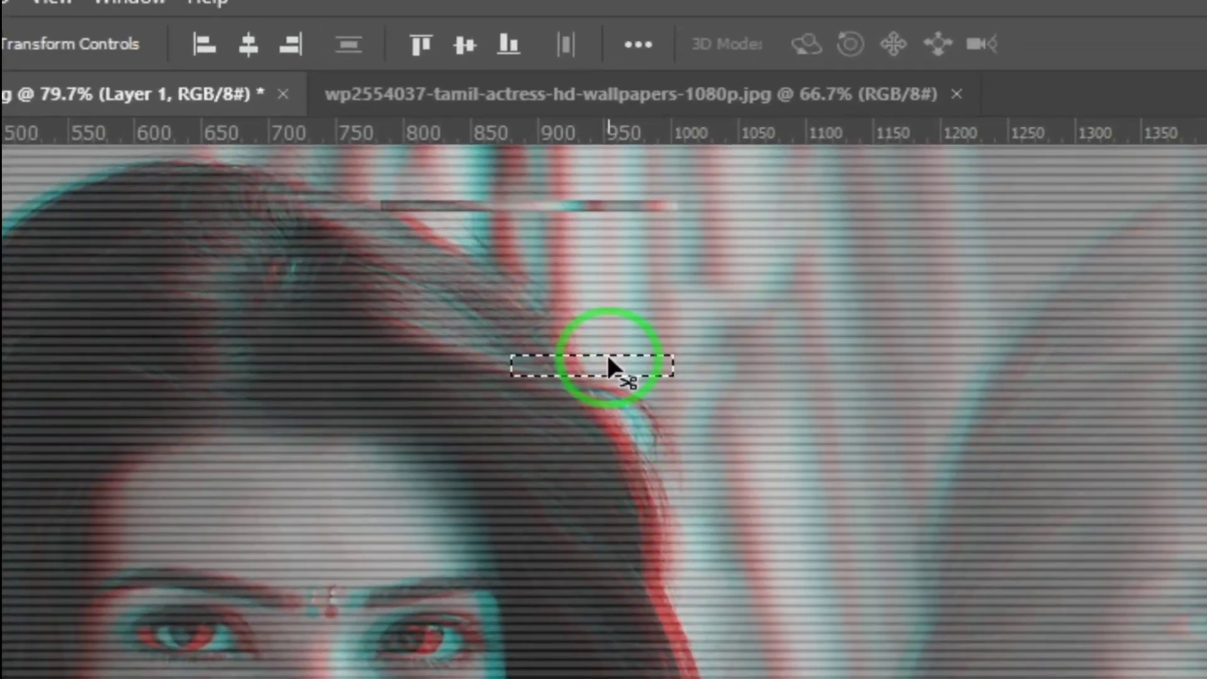
pyautogui.click(1132, 384)
pyautogui.moveTo(607, 359)
pyautogui.mouseDown()
pyautogui.moveTo(641, 360)
pyautogui.moveTo(611, 360)
pyautogui.mouseUp()
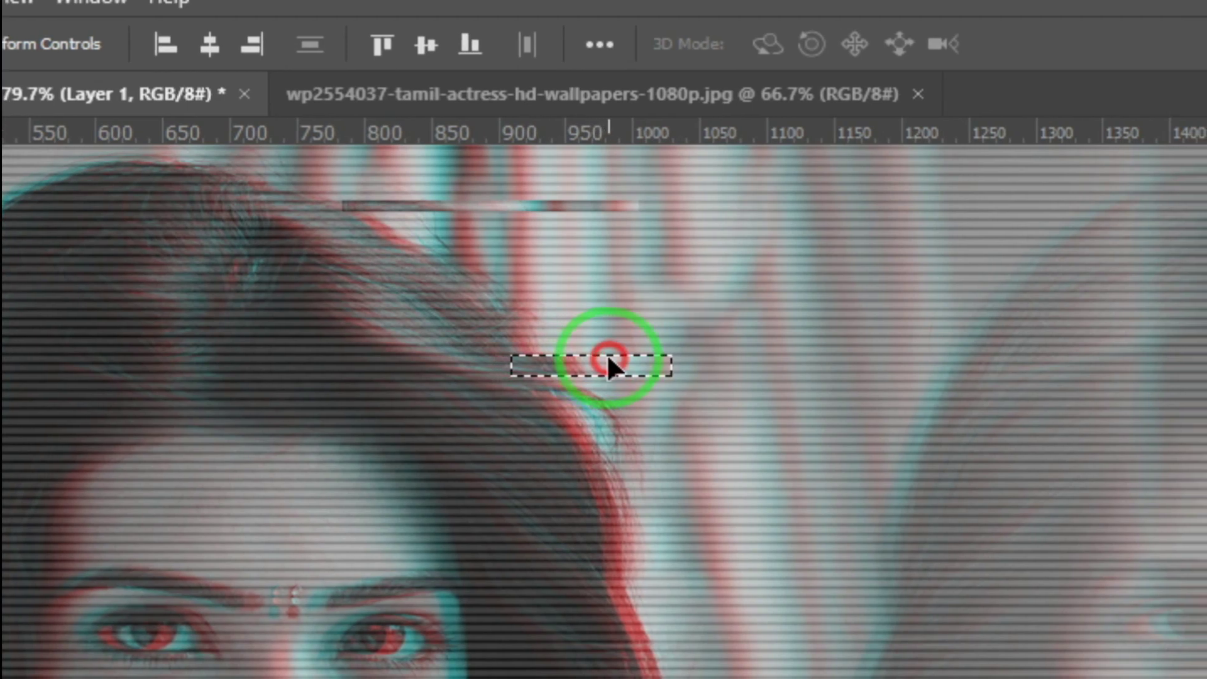
pyautogui.hotkey('ctrl', 'd')
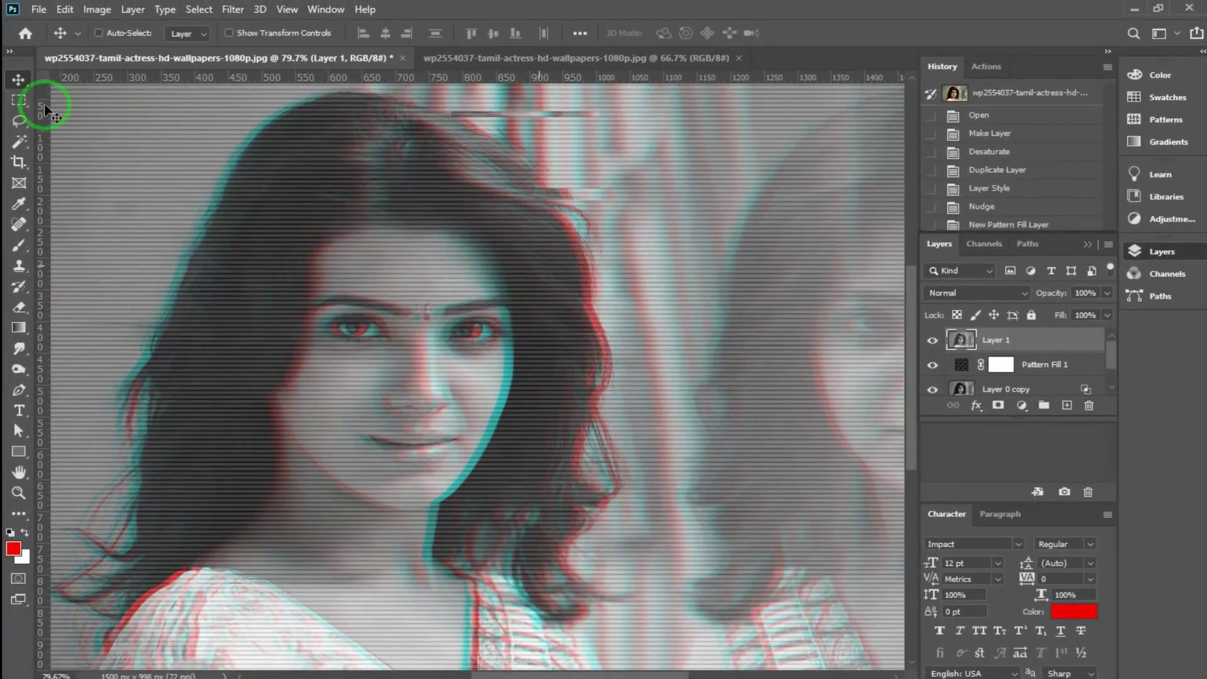
pyautogui.scroll(1, 45, 110)
# Select thin horizontal strips down the upper right hair, undoing two misplaced strips
pyautogui.click(19, 99)
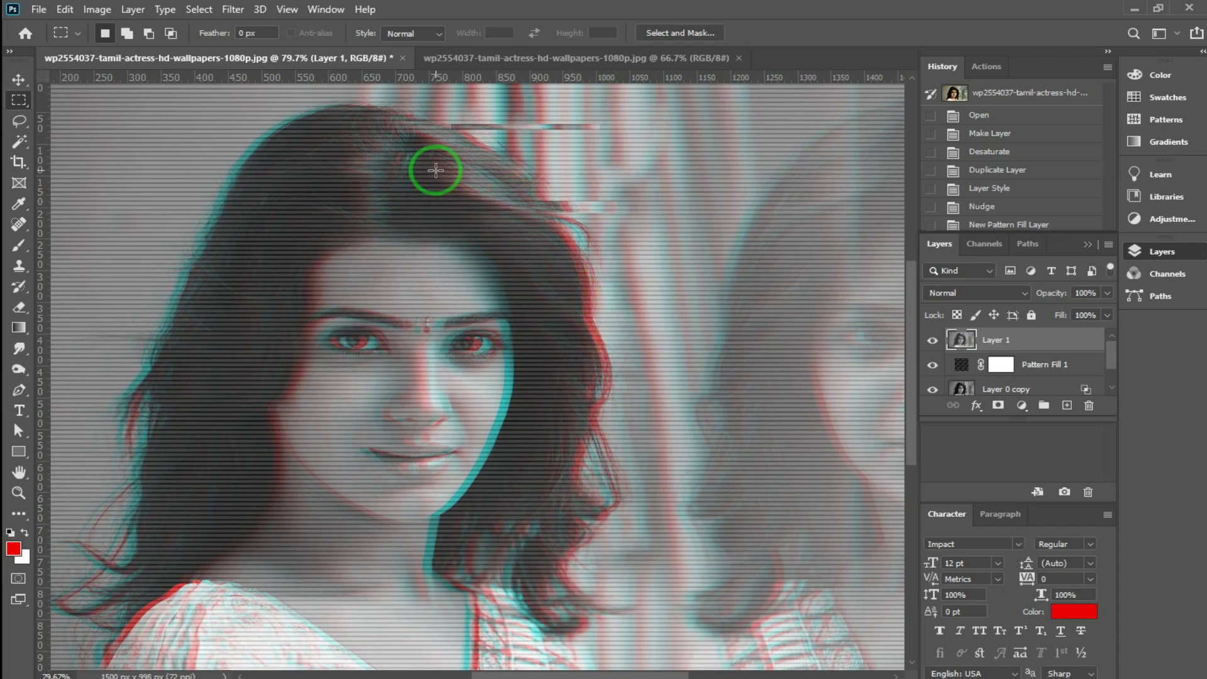
pyautogui.moveTo(417, 127); pyautogui.dragTo(553, 136)
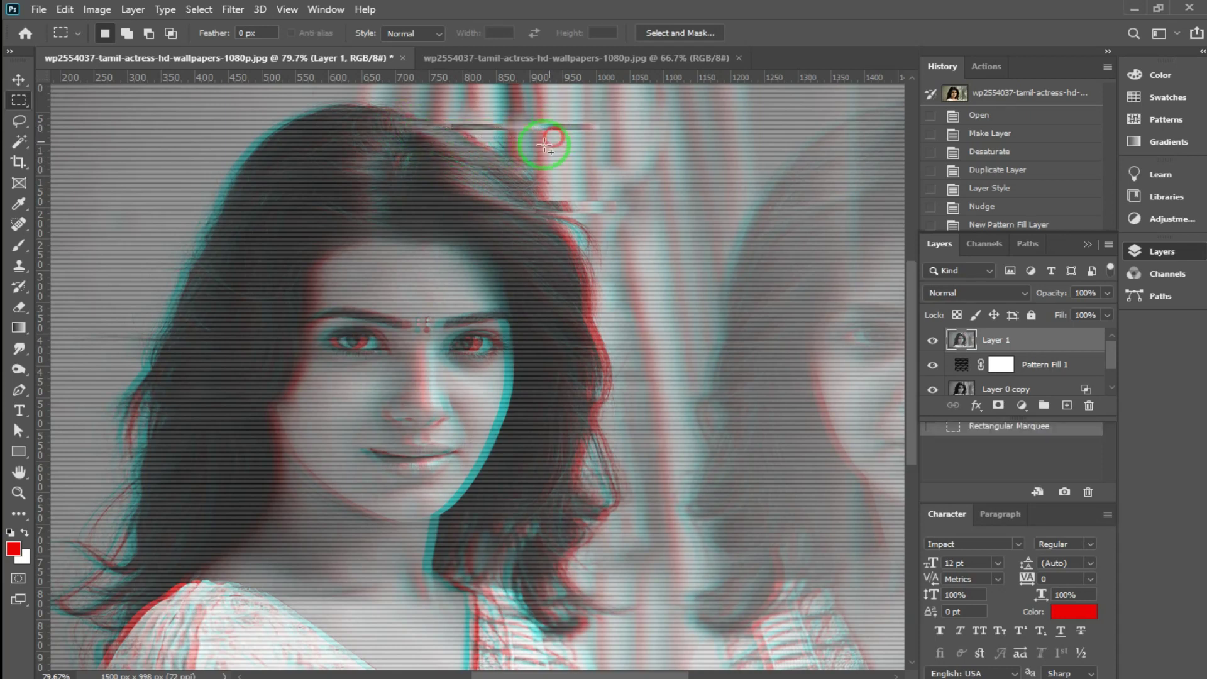
pyautogui.moveTo(450, 158); pyautogui.dragTo(600, 184)
pyautogui.moveTo(420, 202); pyautogui.dragTo(520, 206)
pyautogui.moveTo(600, 241); pyautogui.dragTo(628, 245)
pyautogui.moveTo(553, 263); pyautogui.dragTo(610, 272)
pyautogui.moveTo(532, 285); pyautogui.dragTo(632, 291)
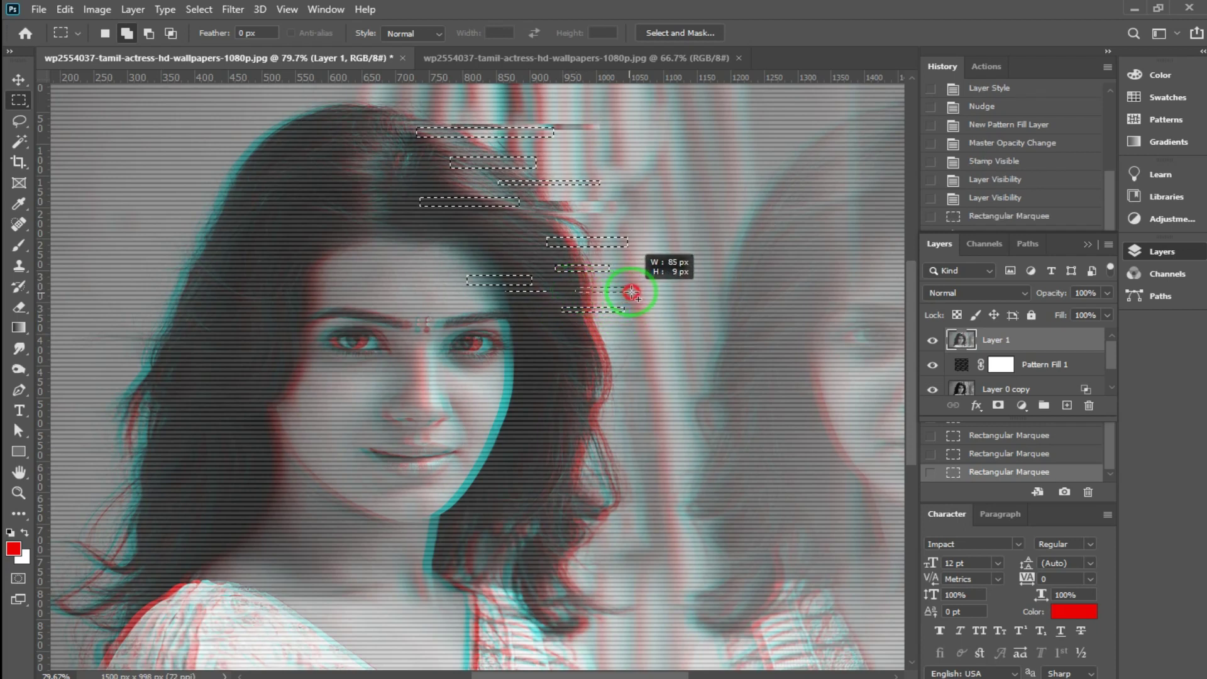
pyautogui.moveTo(496, 381); pyautogui.dragTo(544, 379)
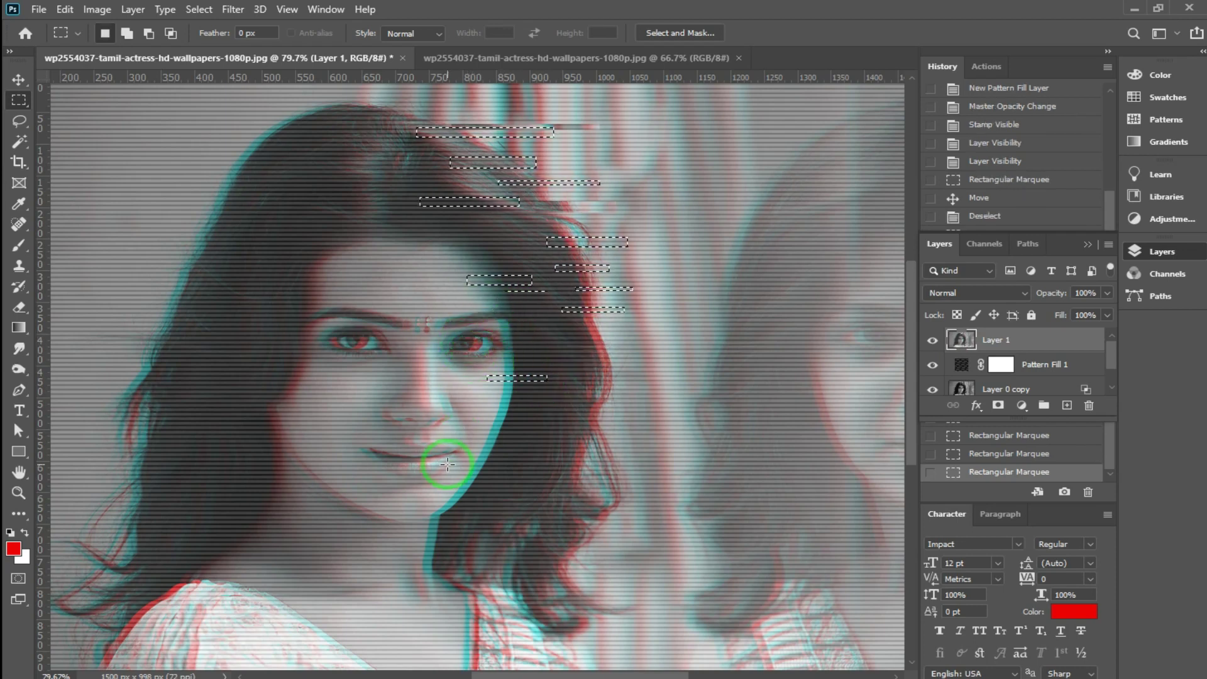
pyautogui.moveTo(487, 413); pyautogui.dragTo(536, 414)
pyautogui.hotkey('ctrl', 'z')
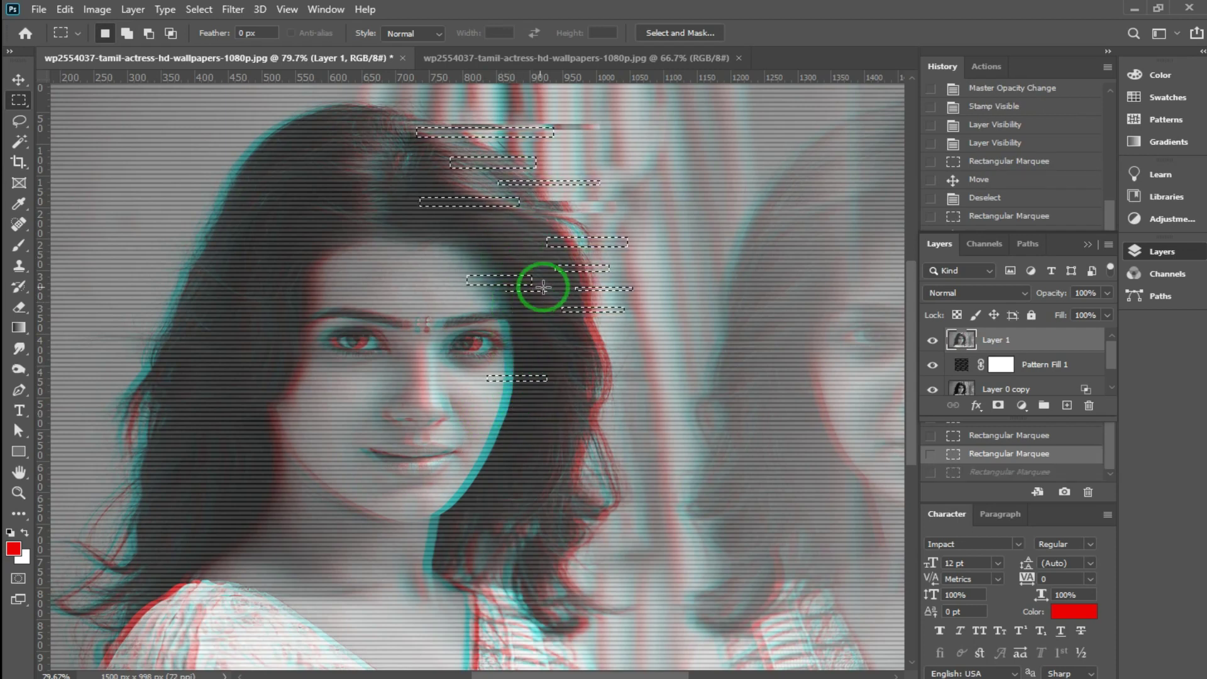
pyautogui.moveTo(492, 399); pyautogui.dragTo(555, 408)
pyautogui.hotkey('ctrl', 'z')
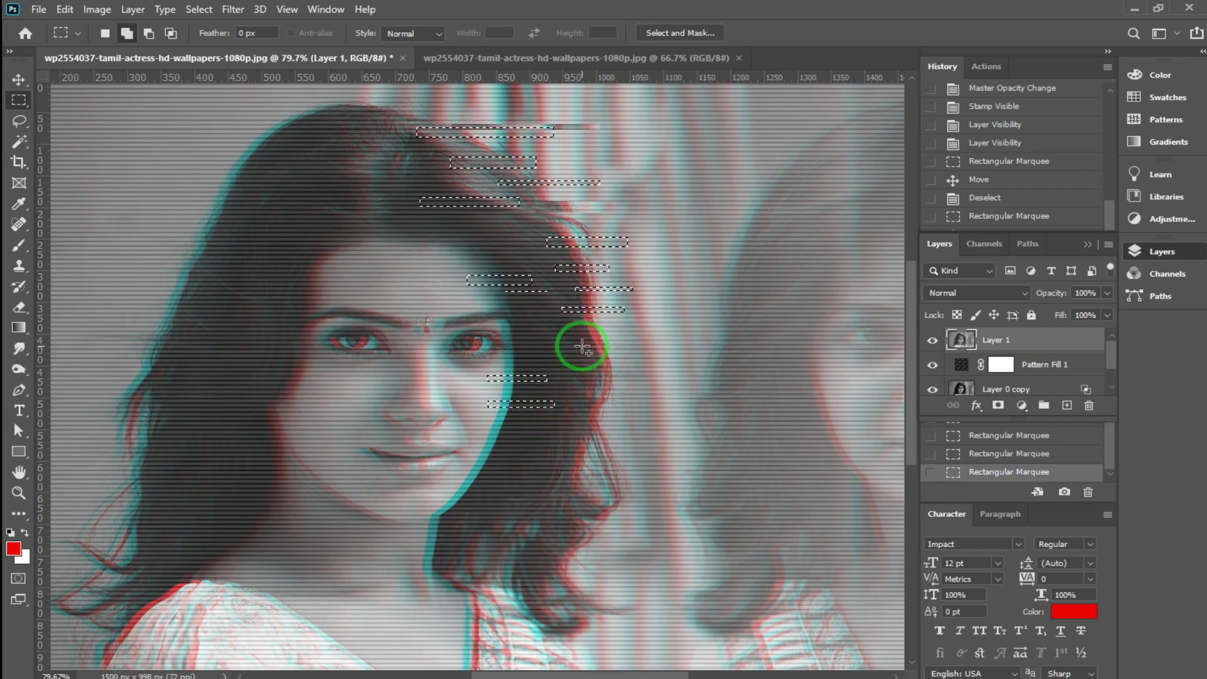
# Add about ten more thin strips across the lower hair down to the shoulder
pyautogui.moveTo(646, 354); pyautogui.dragTo(648, 358)
pyautogui.moveTo(572, 426); pyautogui.dragTo(647, 429)
pyautogui.moveTo(448, 459); pyautogui.dragTo(526, 464)
pyautogui.moveTo(585, 449); pyautogui.dragTo(704, 454)
pyautogui.moveTo(505, 488); pyautogui.dragTo(696, 491)
pyautogui.moveTo(431, 529); pyautogui.dragTo(484, 531)
pyautogui.moveTo(555, 531); pyautogui.dragTo(668, 540)
pyautogui.moveTo(450, 591); pyautogui.dragTo(512, 596)
pyautogui.moveTo(542, 611); pyautogui.dragTo(662, 621)
pyautogui.moveTo(486, 644); pyautogui.dragTo(643, 649)
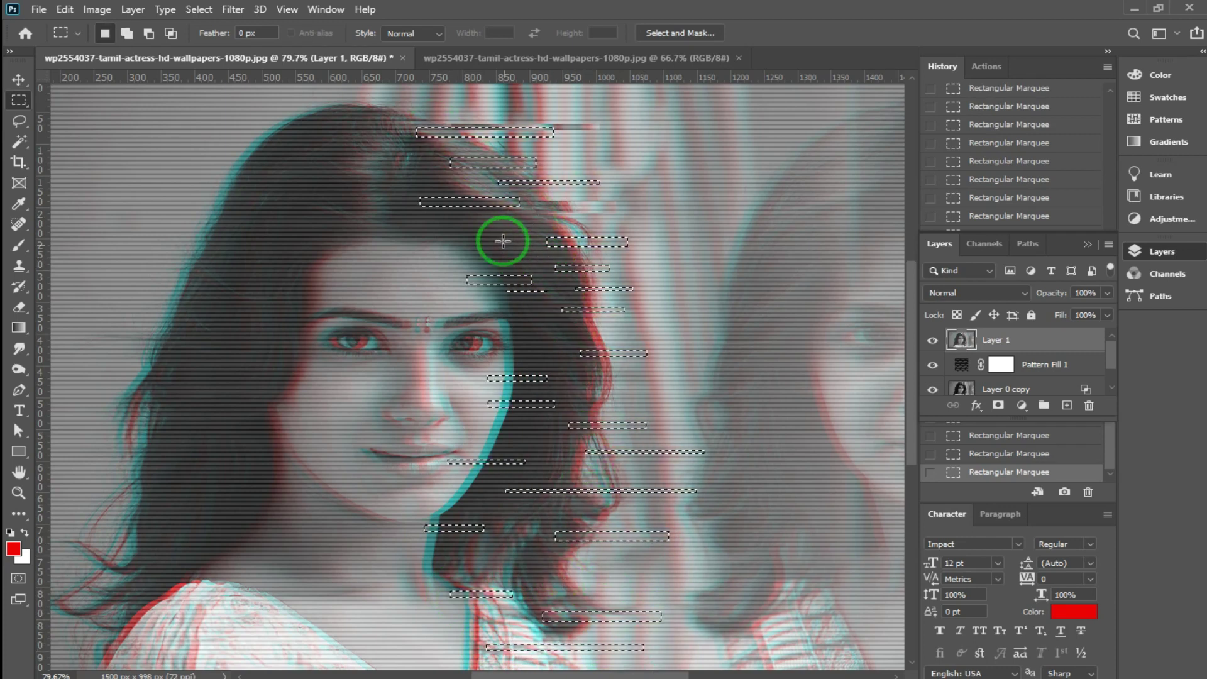
# Move the selected strips 17 px right, deselect, and pan toward the left side of the hair
pyautogui.click(18, 80)
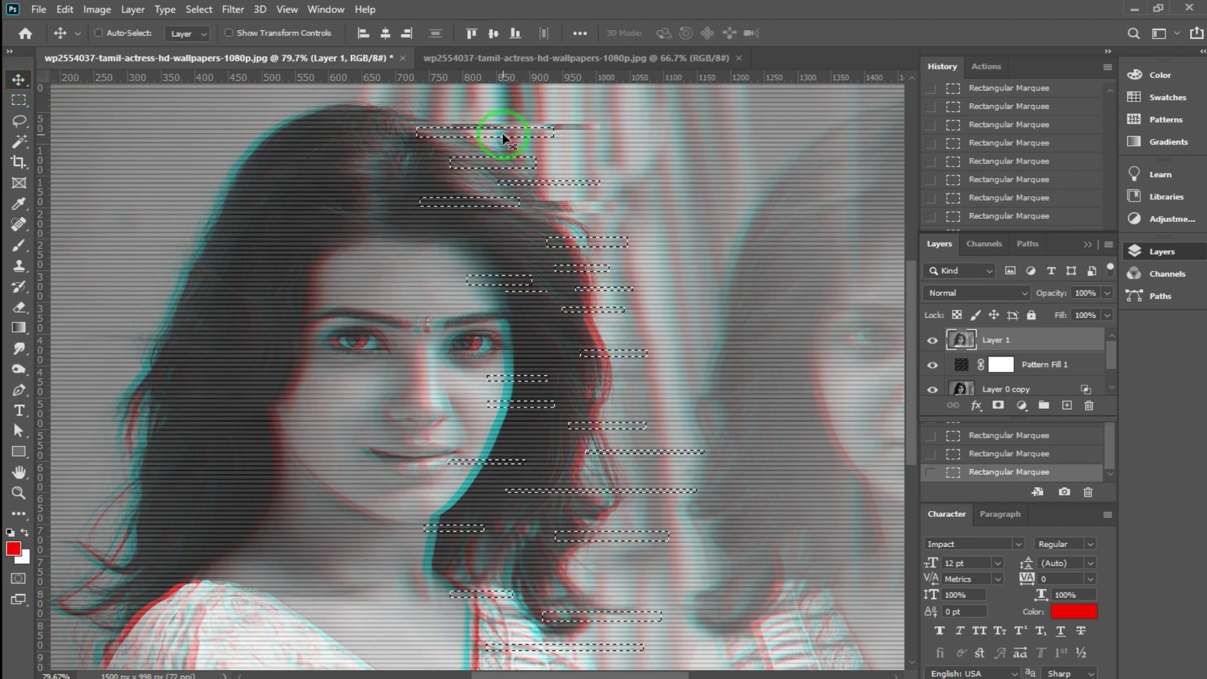
pyautogui.moveTo(503, 136); pyautogui.dragTo(513, 137)
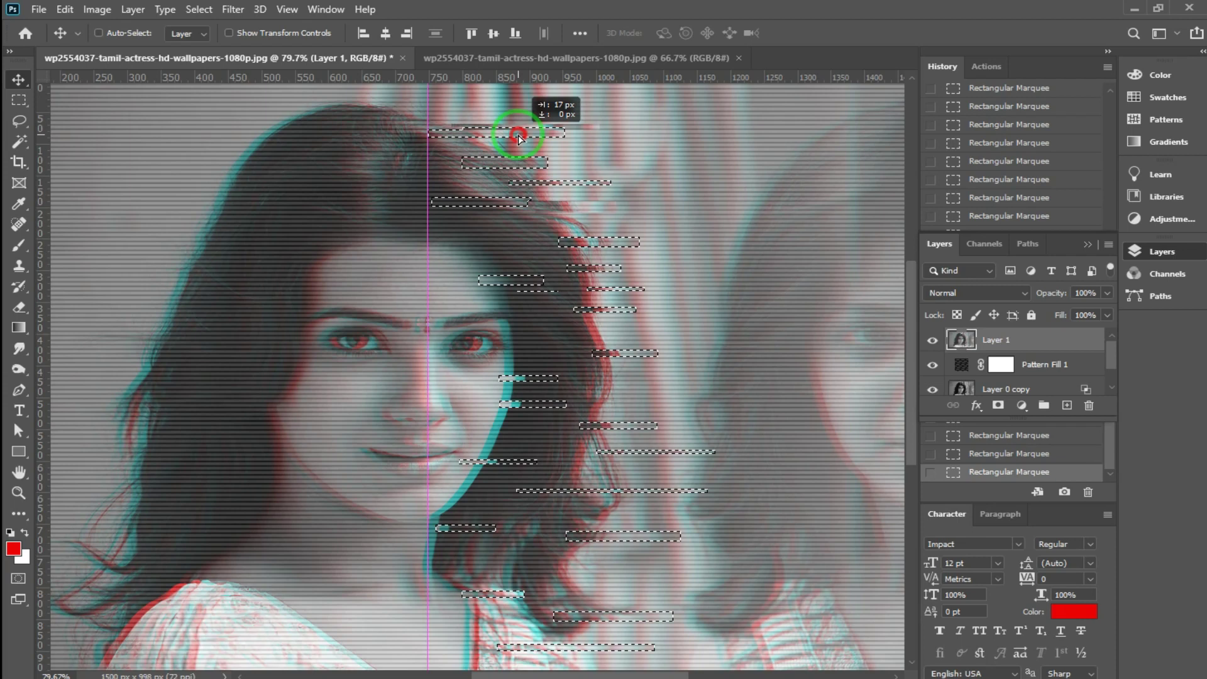
pyautogui.moveTo(518, 137); pyautogui.dragTo(511, 137)
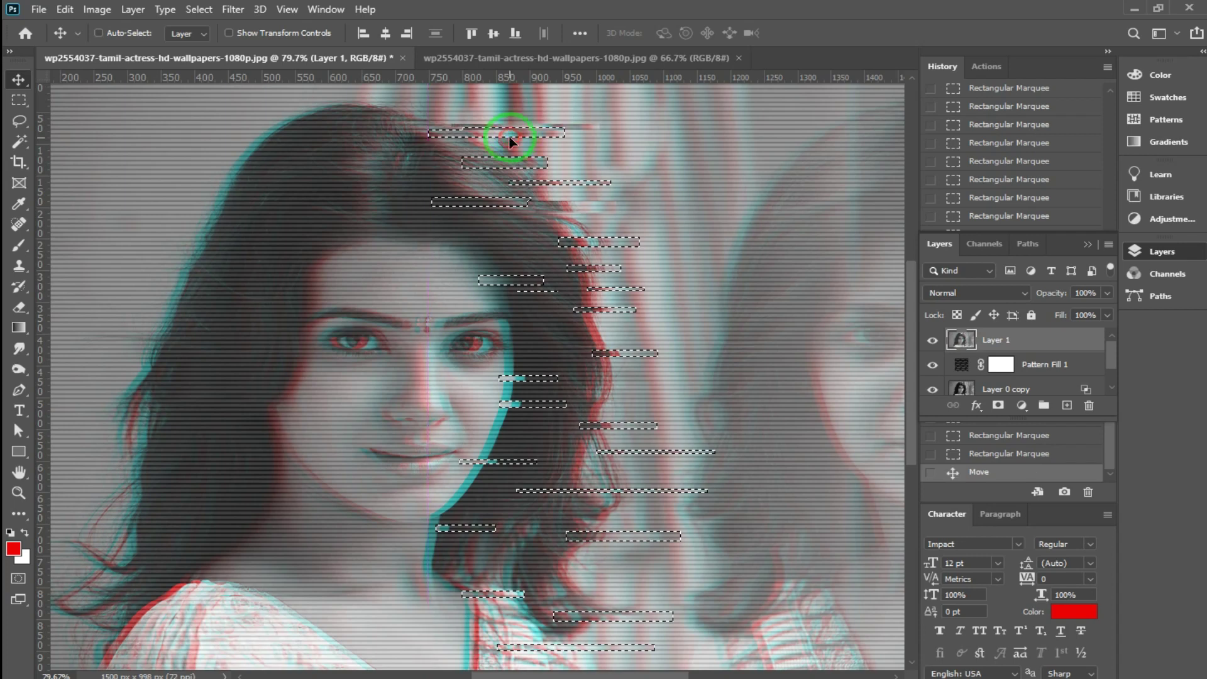
pyautogui.hotkey('ctrl', 'd')
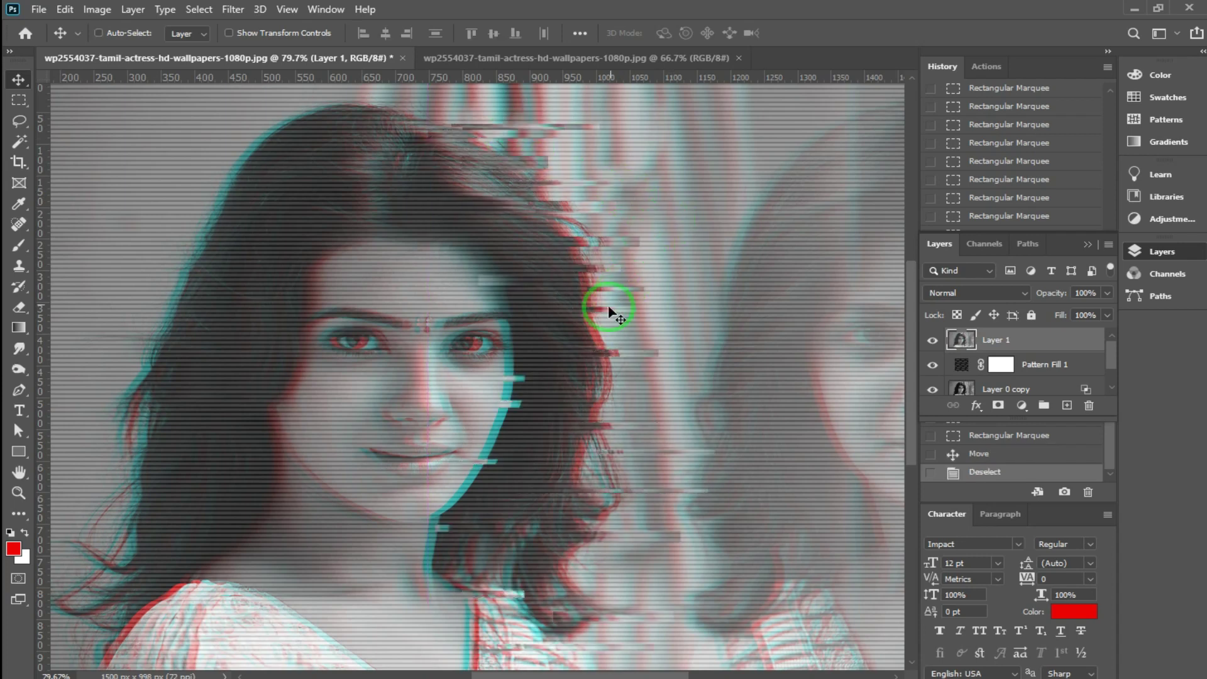
pyautogui.moveTo(564, 499); pyautogui.dragTo(641, 486)
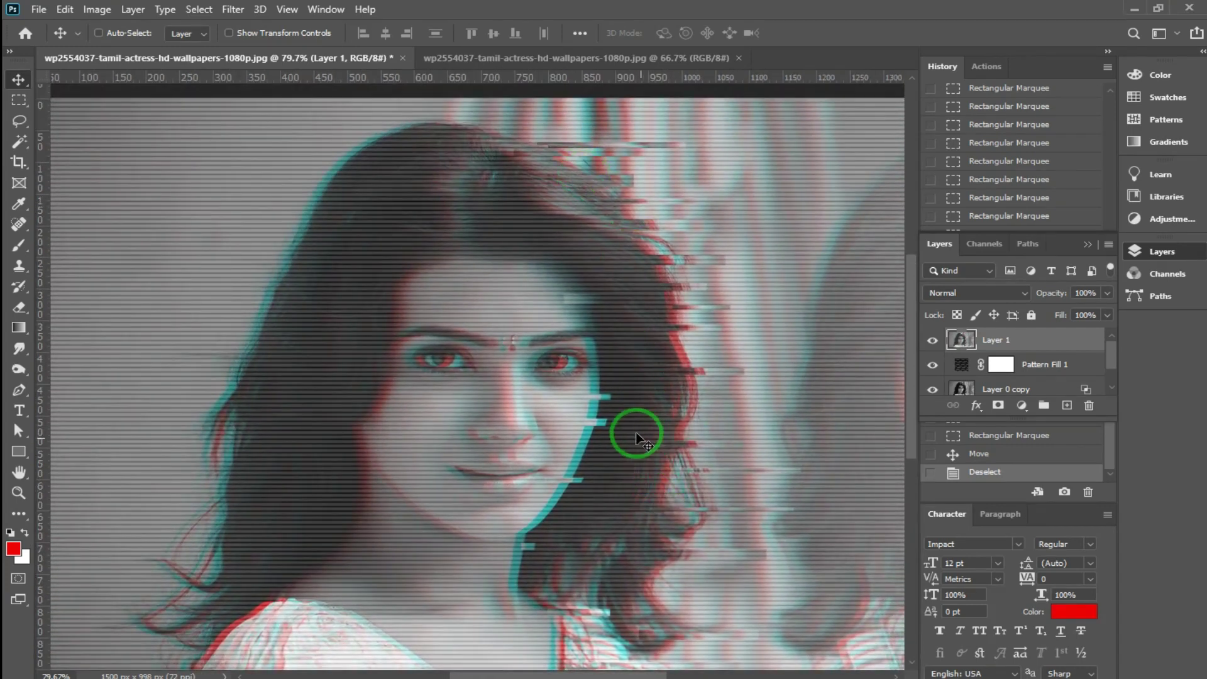
pyautogui.moveTo(636, 433); pyautogui.dragTo(716, 290)
pyautogui.scroll(3, 404, 352)
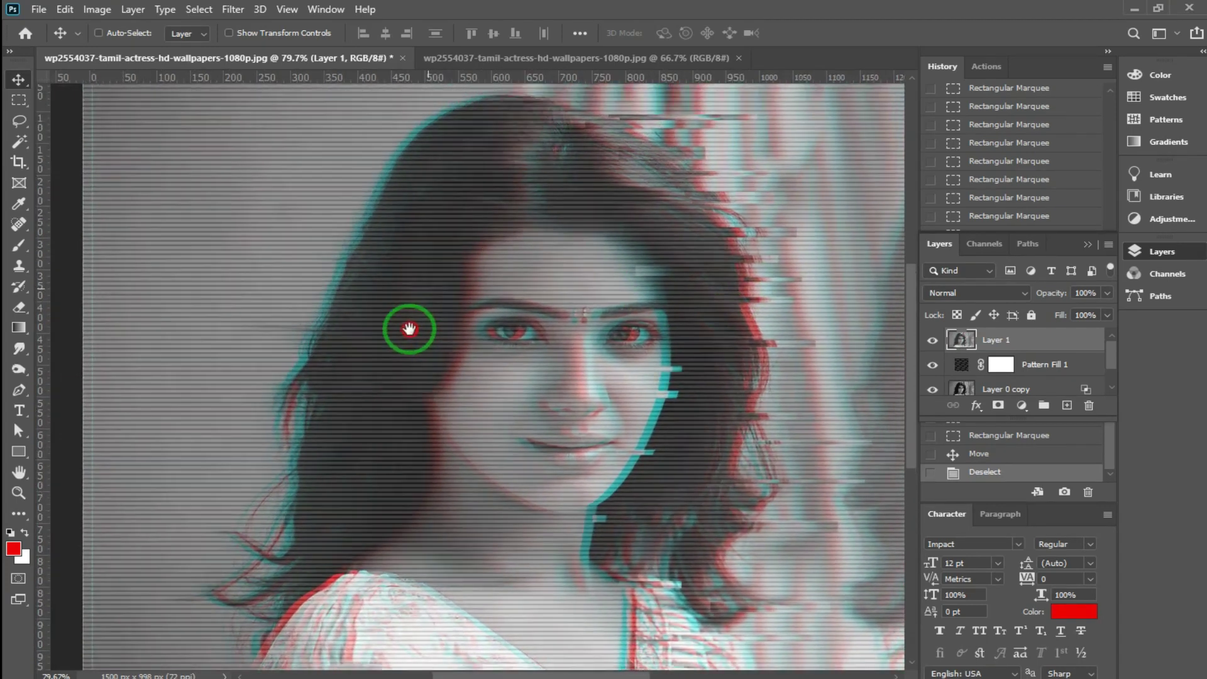
# Select thin rectangular strips across the upper left hair down to eye level
pyautogui.press('m')
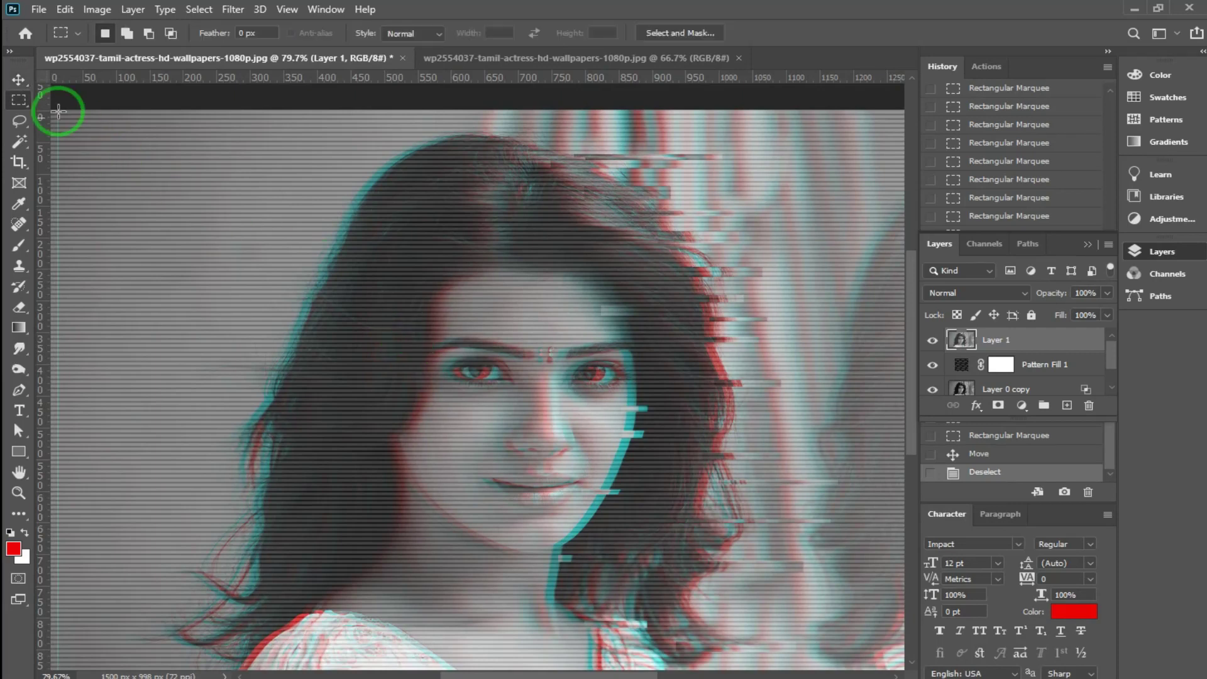
pyautogui.moveTo(389, 147); pyautogui.dragTo(466, 151)
pyautogui.moveTo(361, 182); pyautogui.dragTo(403, 205)
pyautogui.moveTo(324, 230); pyautogui.dragTo(478, 304)
pyautogui.moveTo(354, 331); pyautogui.dragTo(457, 332)
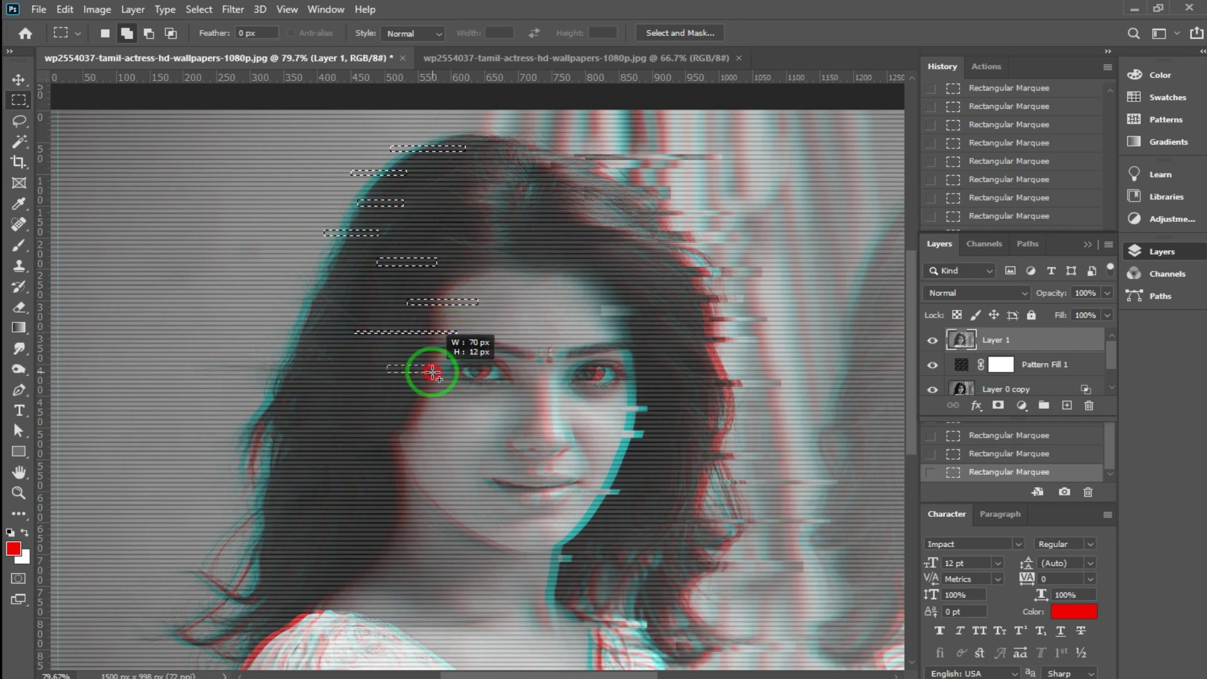
pyautogui.moveTo(342, 378); pyautogui.dragTo(417, 381)
pyautogui.moveTo(264, 335); pyautogui.dragTo(334, 345)
# Add more thin strips down the lower left hair to the shoulder and hair's bottom
pyautogui.moveTo(309, 285); pyautogui.dragTo(361, 285)
pyautogui.moveTo(234, 398); pyautogui.dragTo(412, 454)
pyautogui.moveTo(247, 481); pyautogui.dragTo(352, 490)
pyautogui.moveTo(237, 527); pyautogui.dragTo(308, 535)
pyautogui.moveTo(367, 510); pyautogui.dragTo(432, 513)
pyautogui.moveTo(231, 563)
pyautogui.mouseDown()
pyautogui.moveTo(307, 571)
pyautogui.moveTo(314, 610)
pyautogui.moveTo(372, 608)
pyautogui.mouseUp()
pyautogui.moveTo(198, 621); pyautogui.dragTo(280, 628)
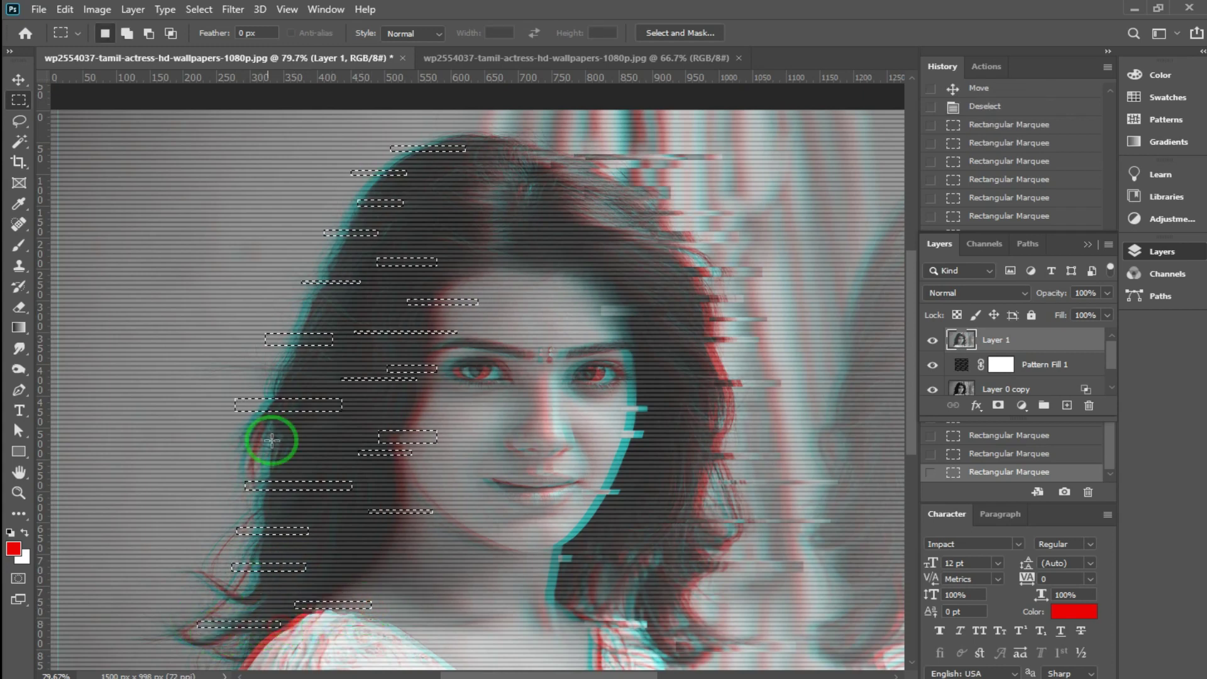
# Move the left-side strips about 18 px left, deselect, and fit the image on screen
pyautogui.click(18, 79)
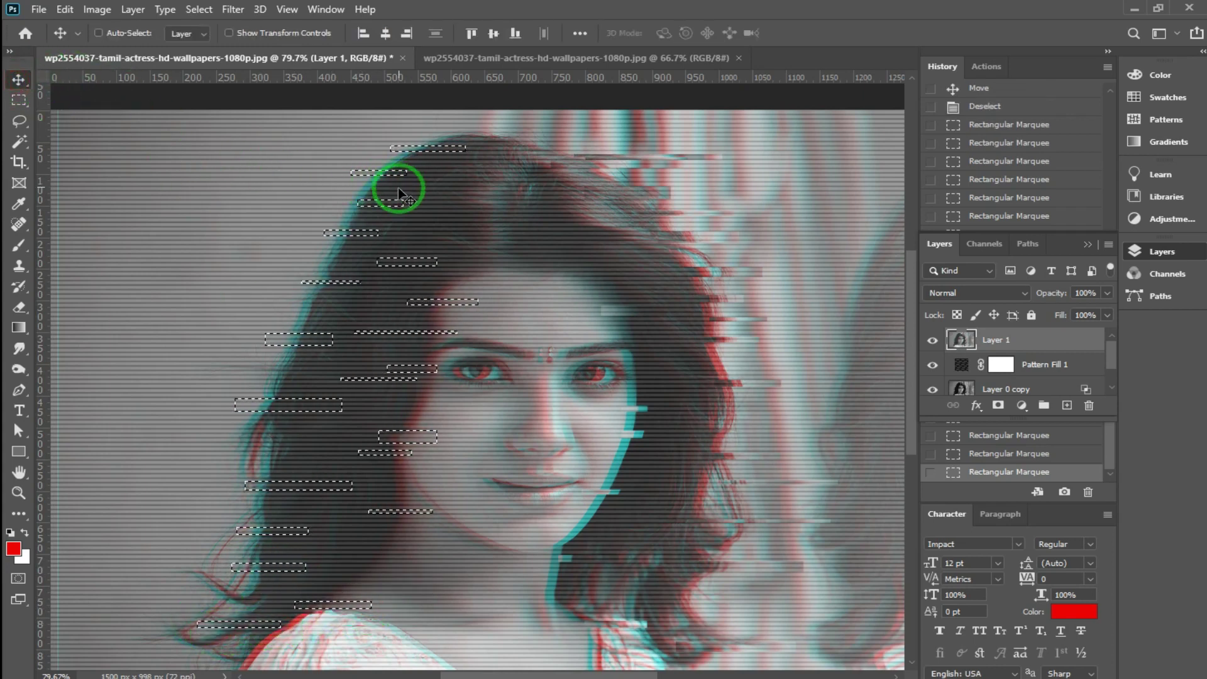
pyautogui.click(389, 206)
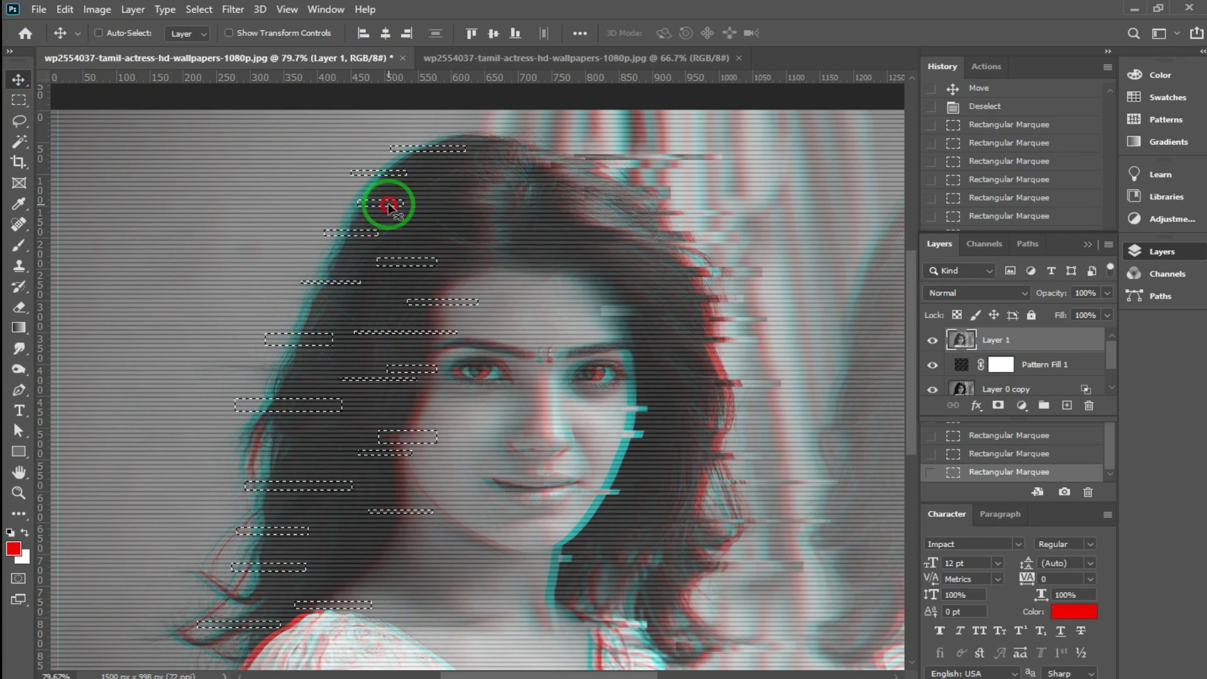
pyautogui.moveTo(389, 206); pyautogui.dragTo(366, 208)
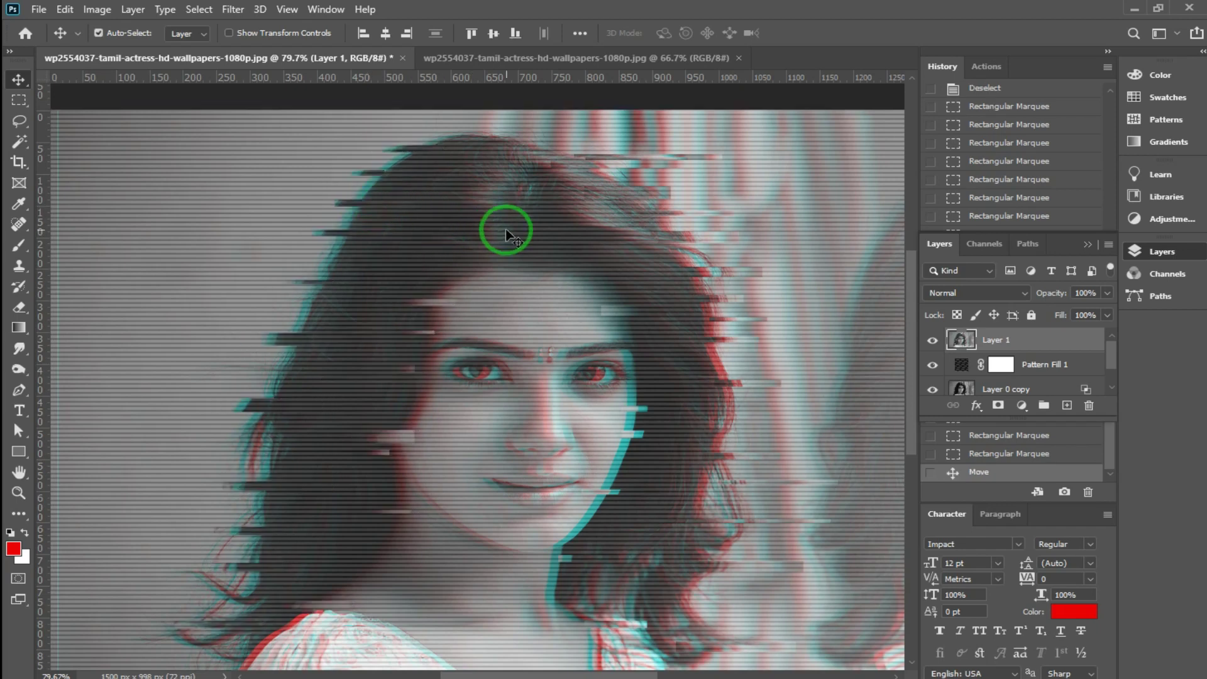
pyautogui.hotkey('ctrl', 'd')
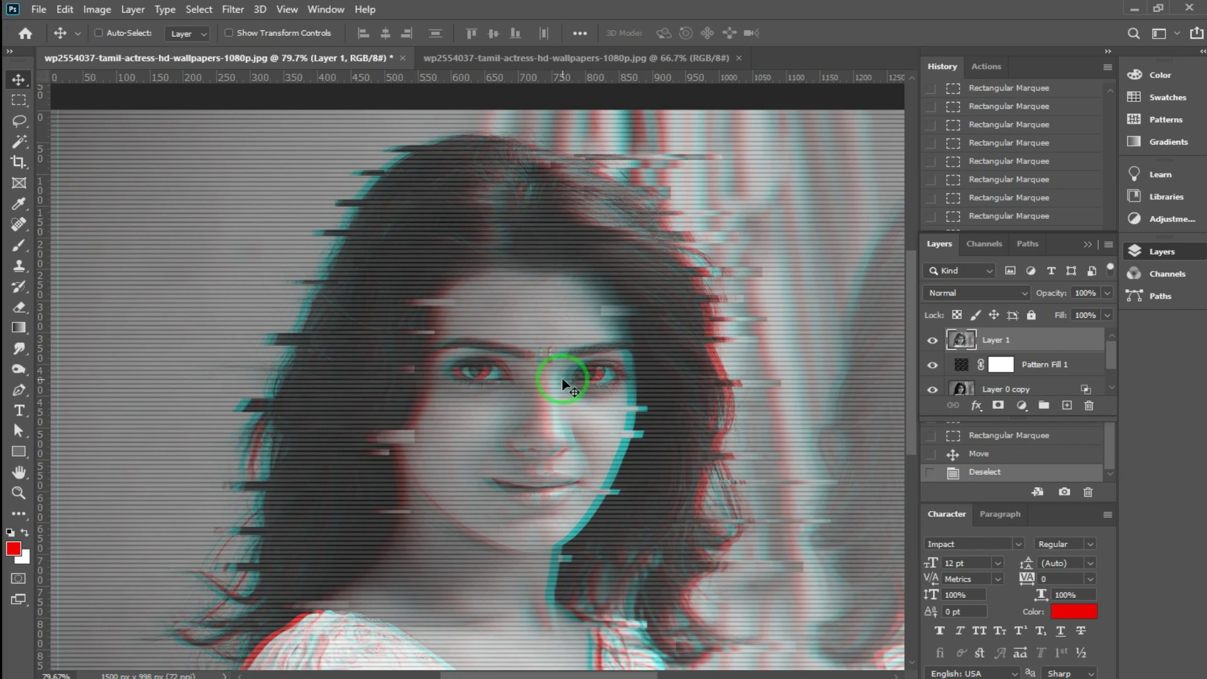
pyautogui.hotkey('ctrl', '0')
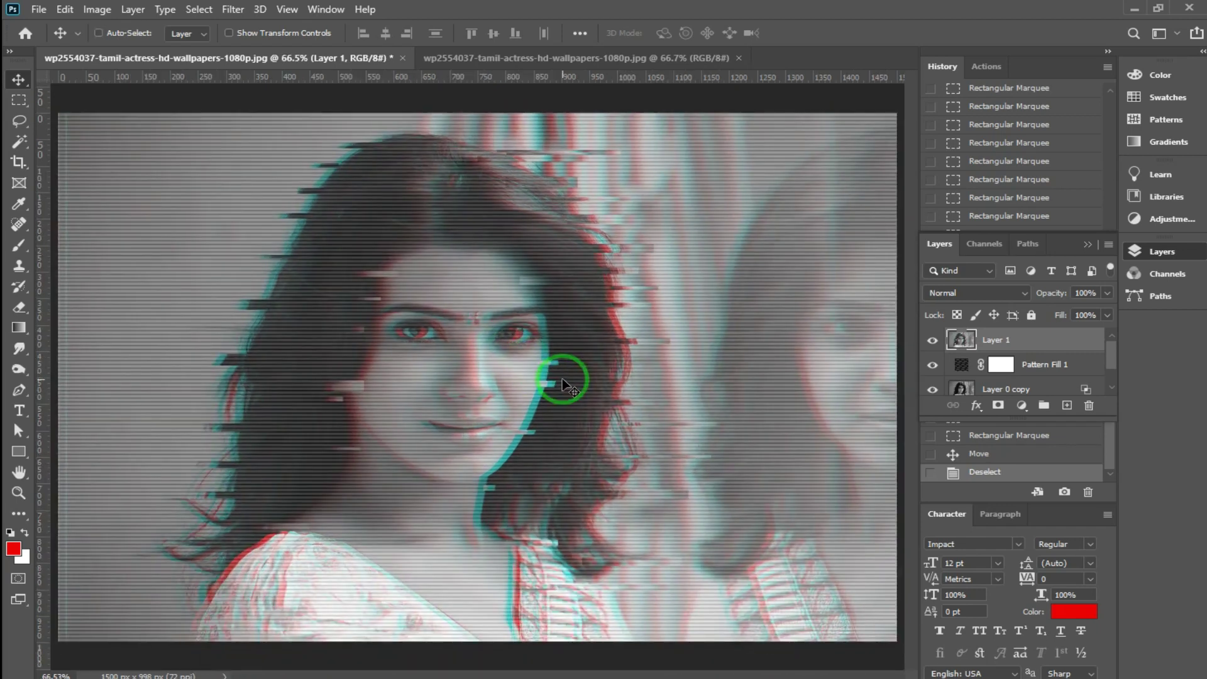